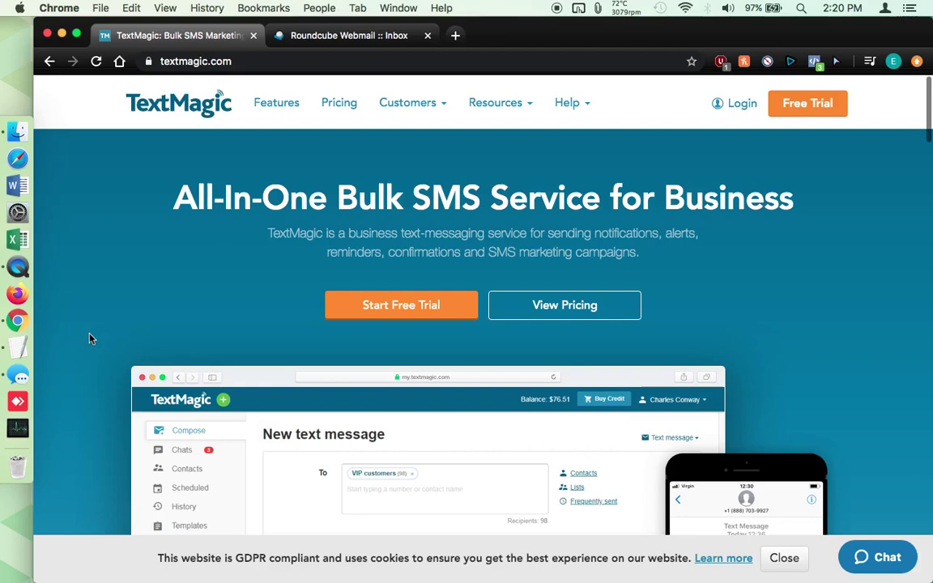
Browse the TextMagic home page and look over the site's web address
scroll(90, 338, down, 5)
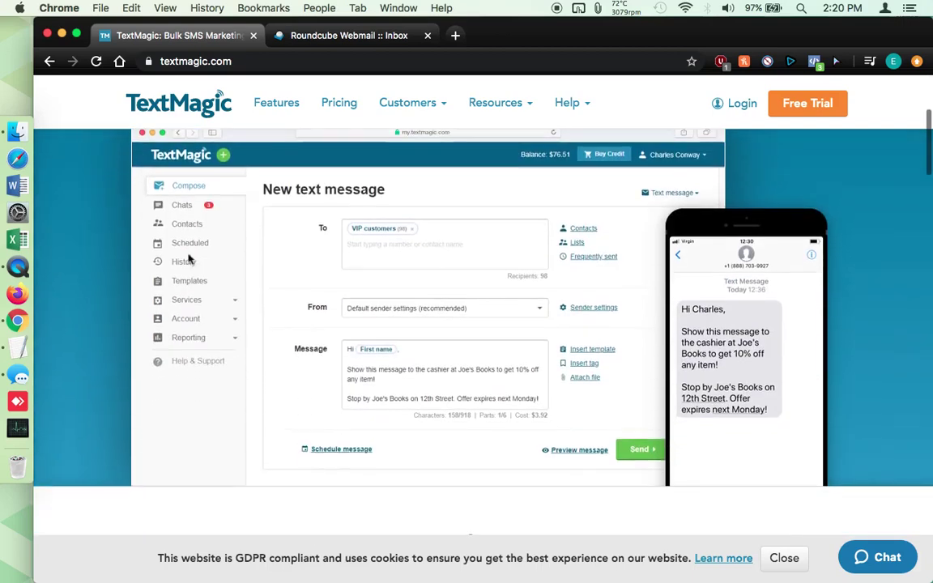
scroll(154, 454, up, 2)
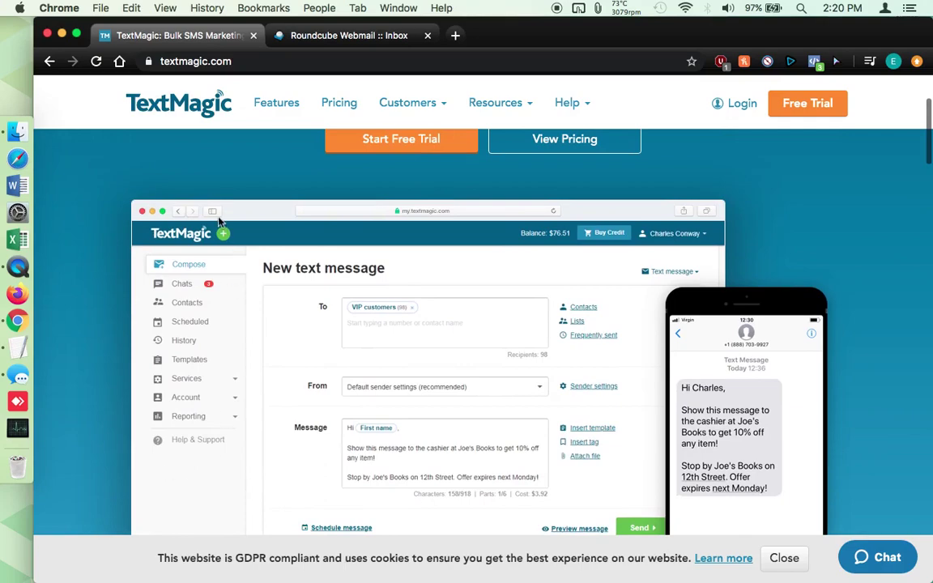
scroll(219, 220, down, 10)
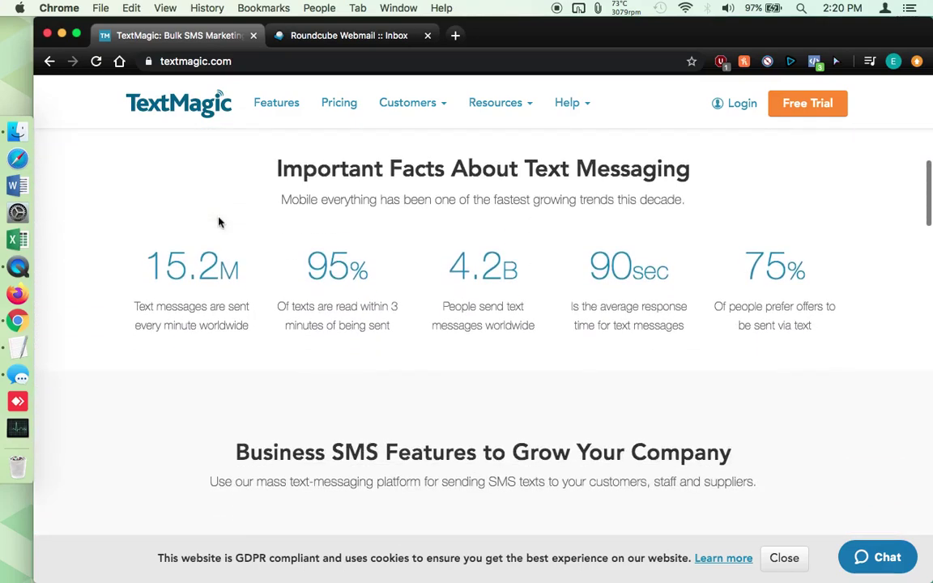
scroll(219, 220, down, 10)
scroll(172, 477, down, 15)
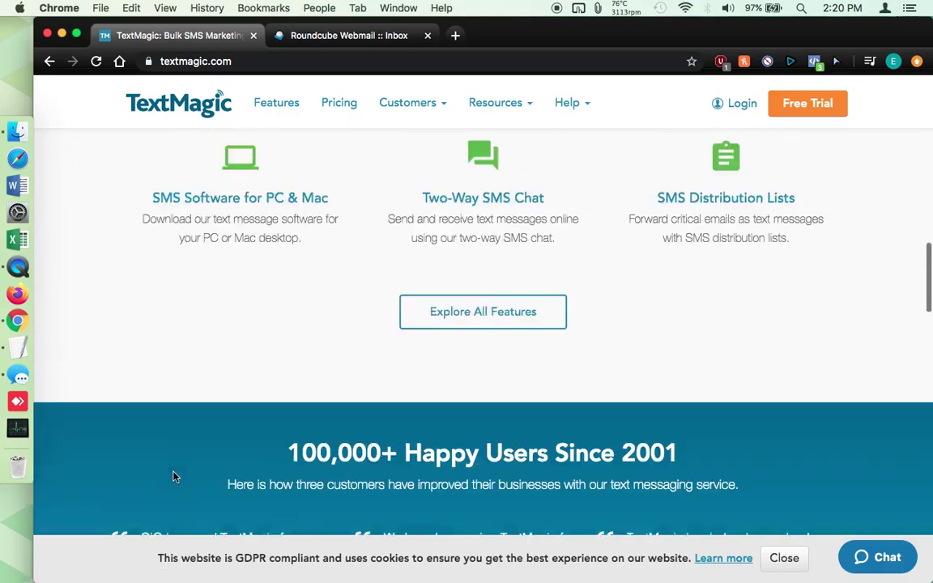
scroll(175, 476, down, 5)
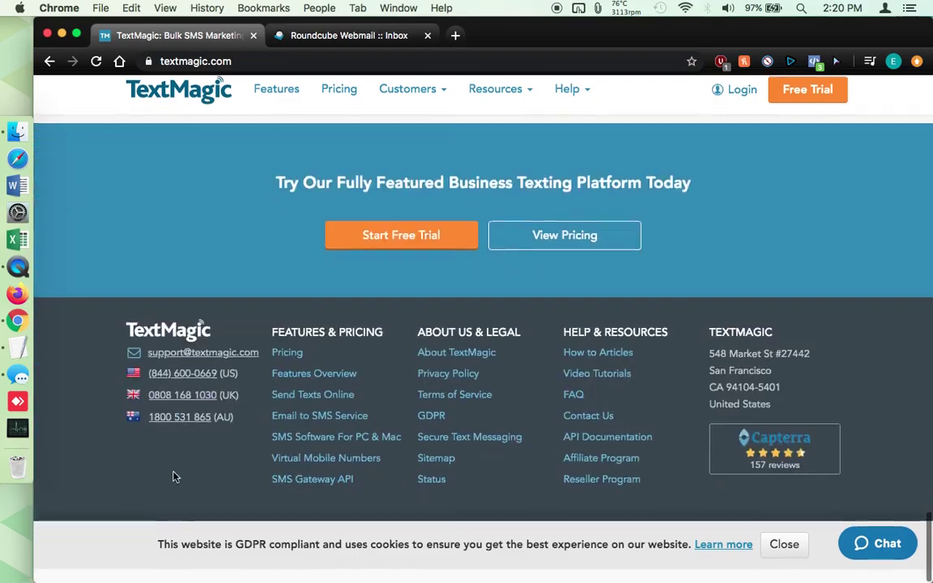
scroll(175, 476, up, 20)
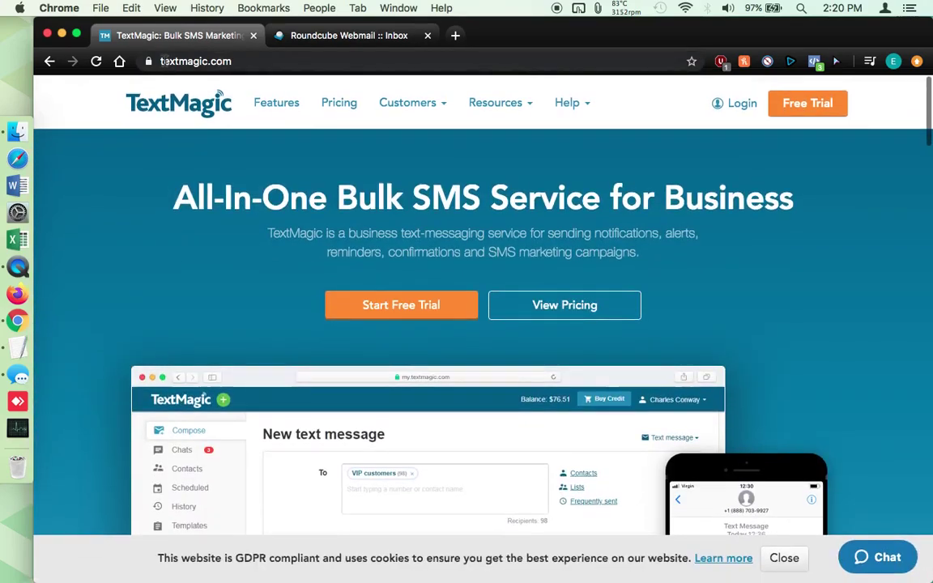
click(221, 61)
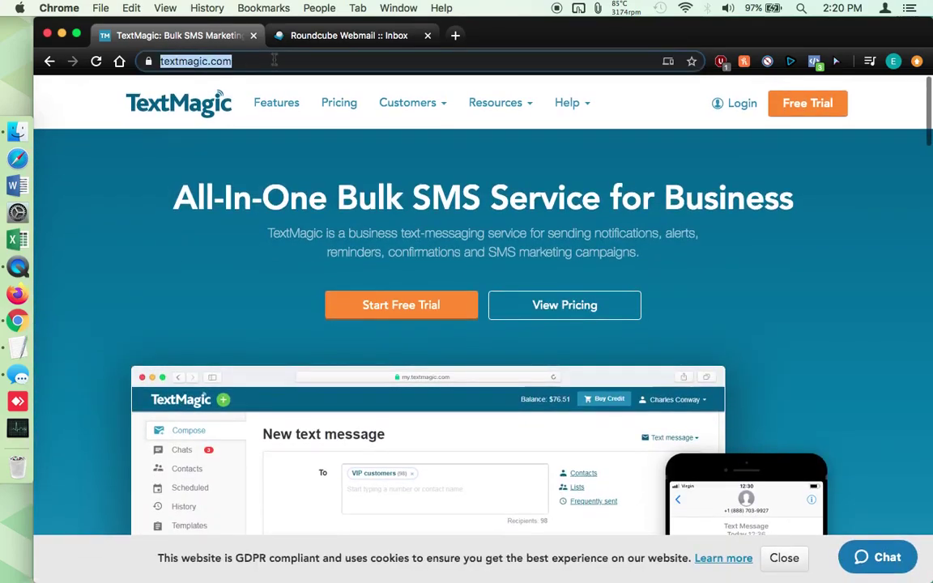
click(120, 311)
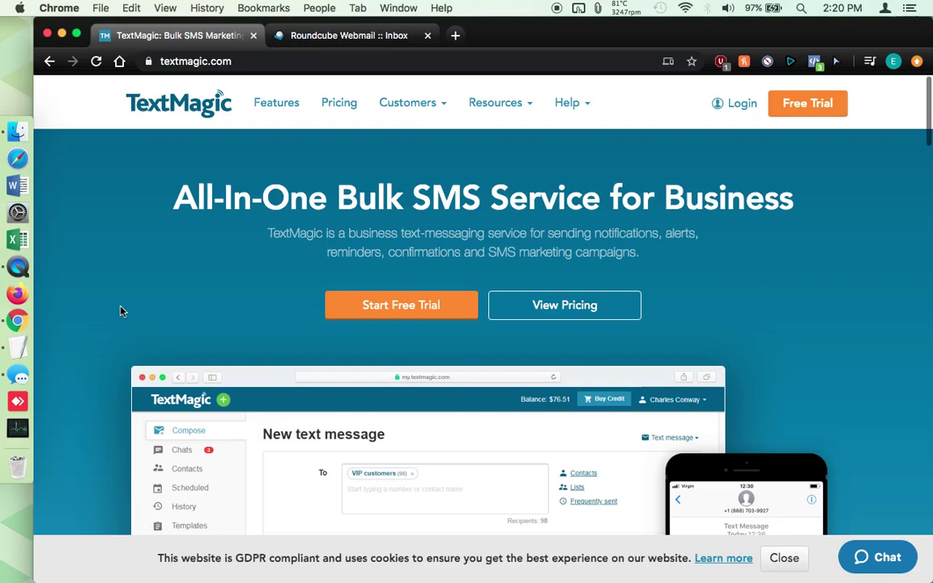
Open SMS pricing and review the $0.04 per-text price and $4 monthly number cost
click(342, 112)
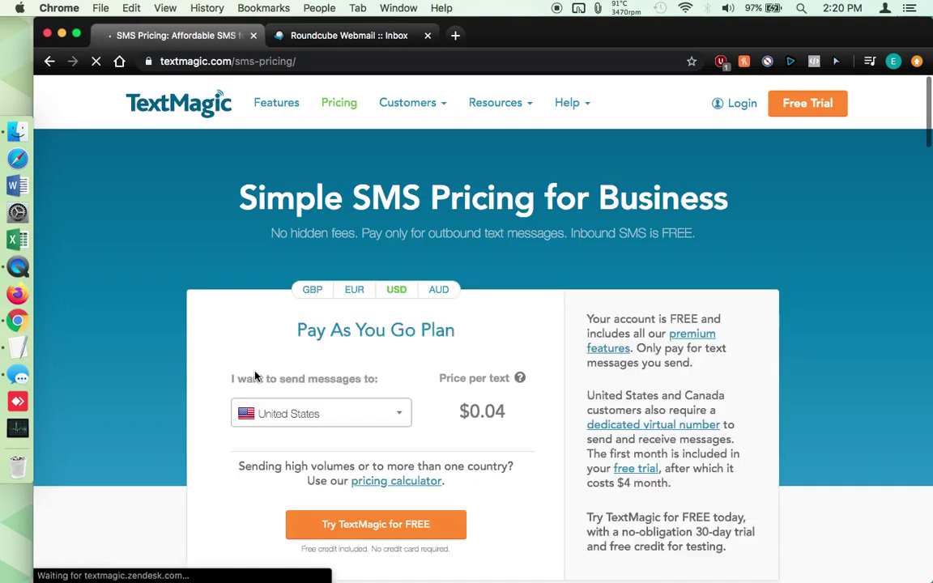
scroll(204, 324, down, 3)
scroll(204, 324, up, 2)
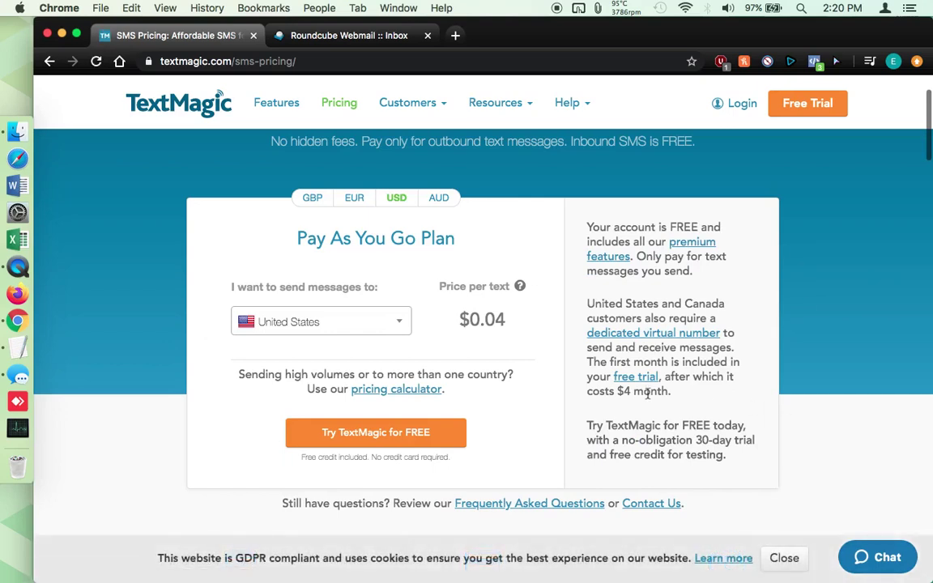
drag(597, 358, 671, 394)
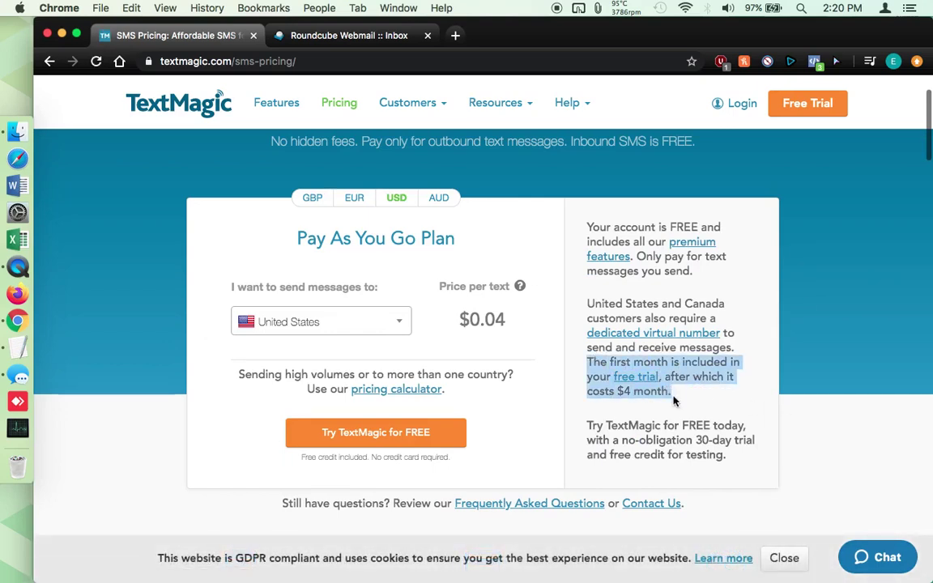
click(679, 403)
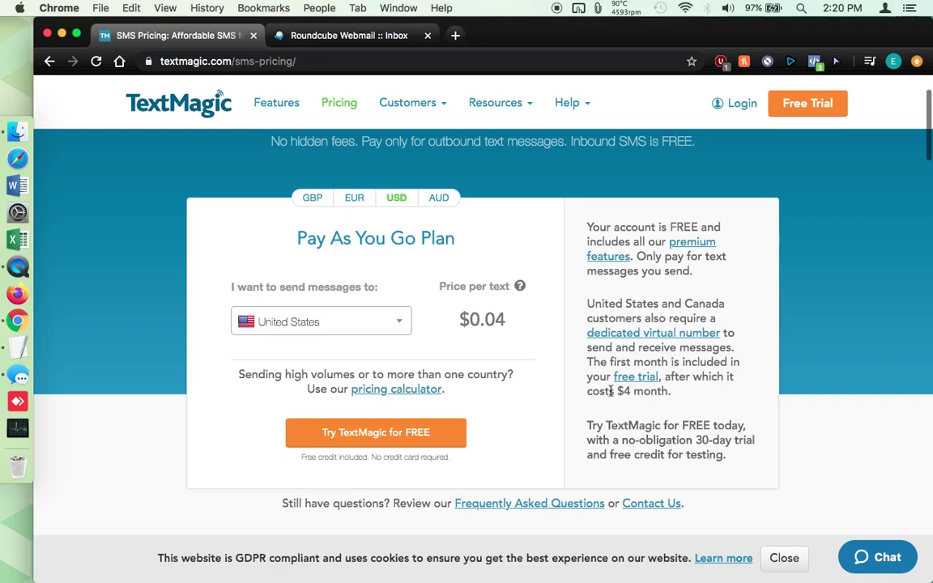
drag(615, 395, 708, 394)
click(716, 393)
drag(466, 320, 514, 321)
click(515, 321)
scroll(502, 318, up, 3)
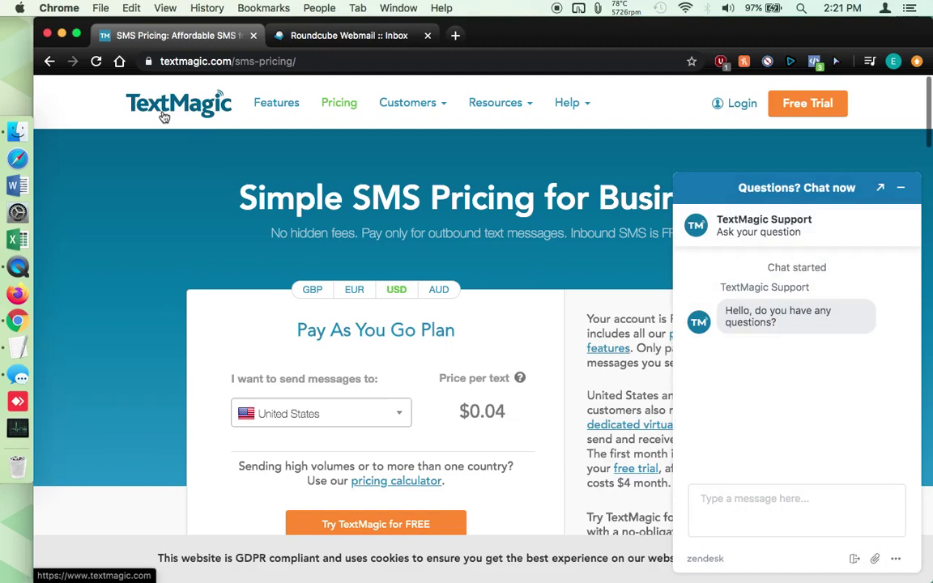
Back on the home page, minimize the chat and start the free trial, entering first name, last name and work email
click(165, 117)
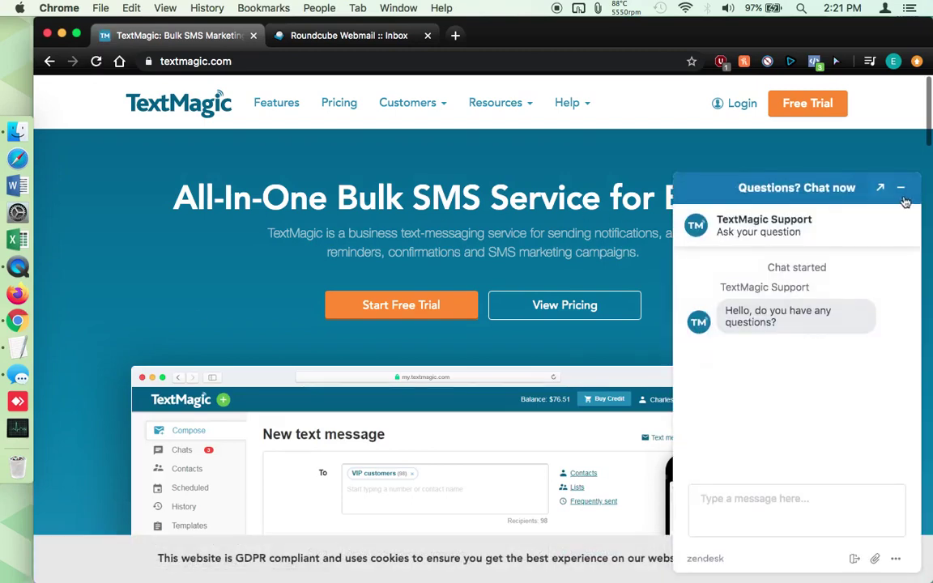
click(902, 189)
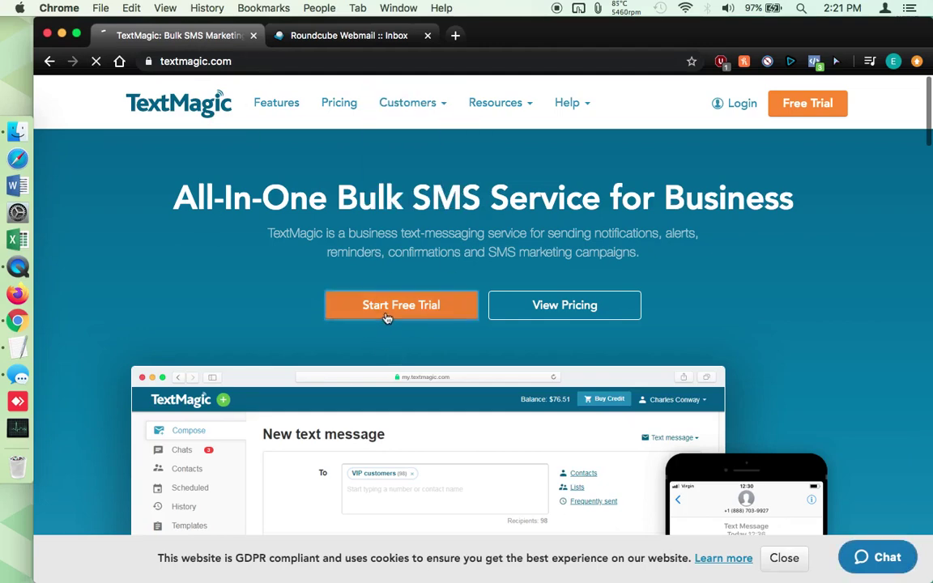
click(388, 317)
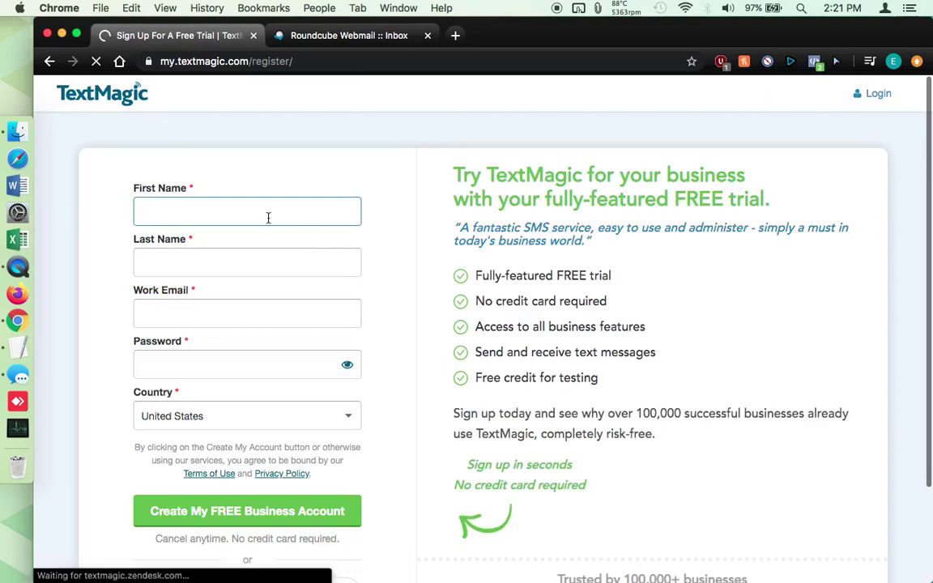
key(Tab)
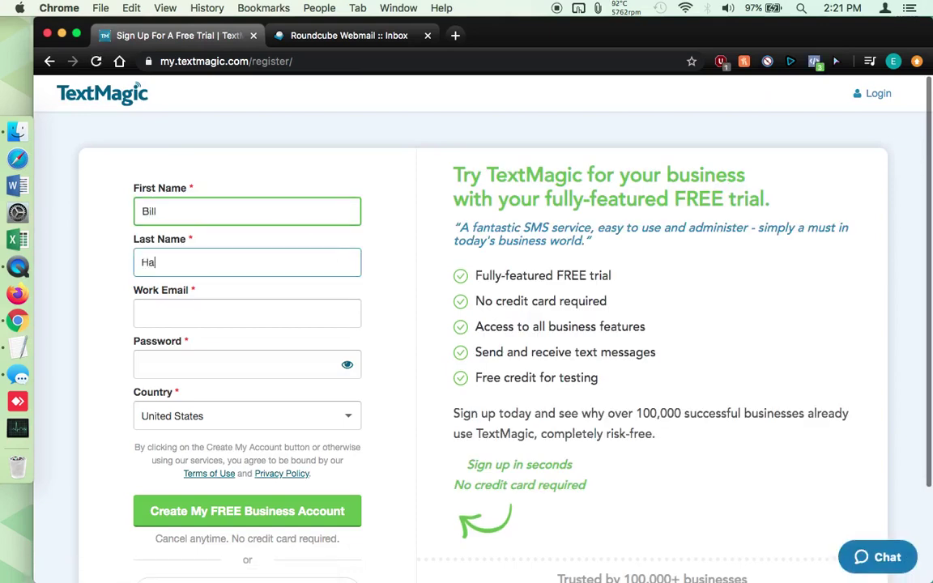
key(Tab)
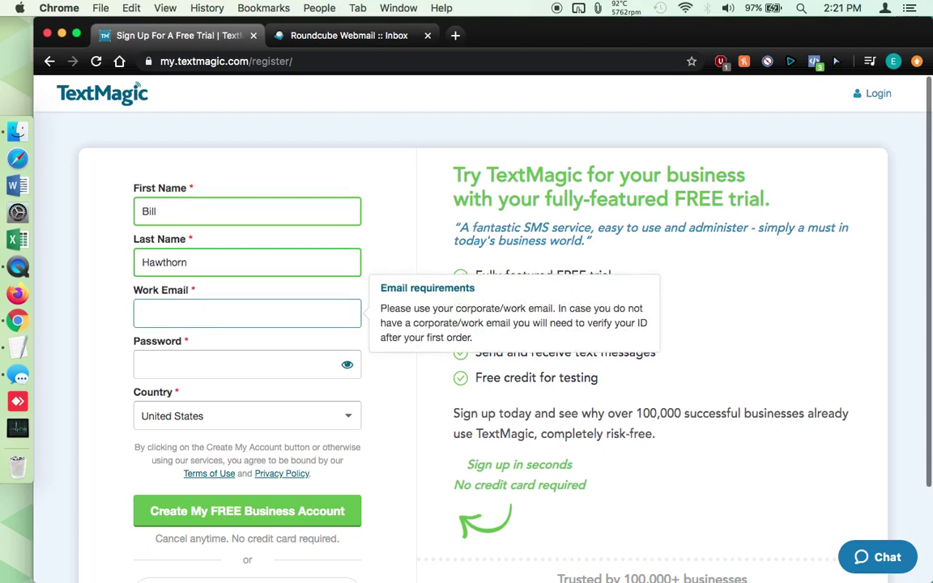
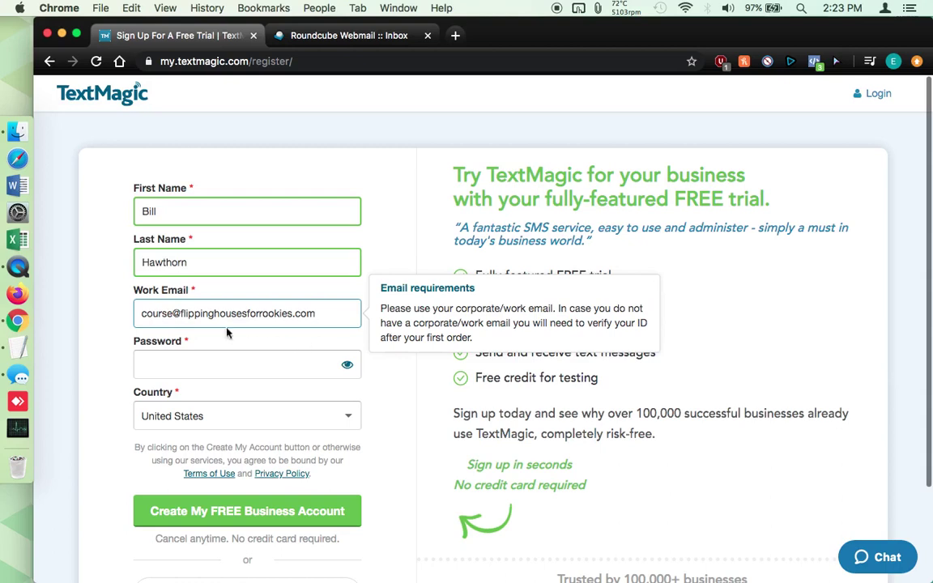
Enter the account password and submit with Create My FREE Business Account
drag(180, 314, 336, 314)
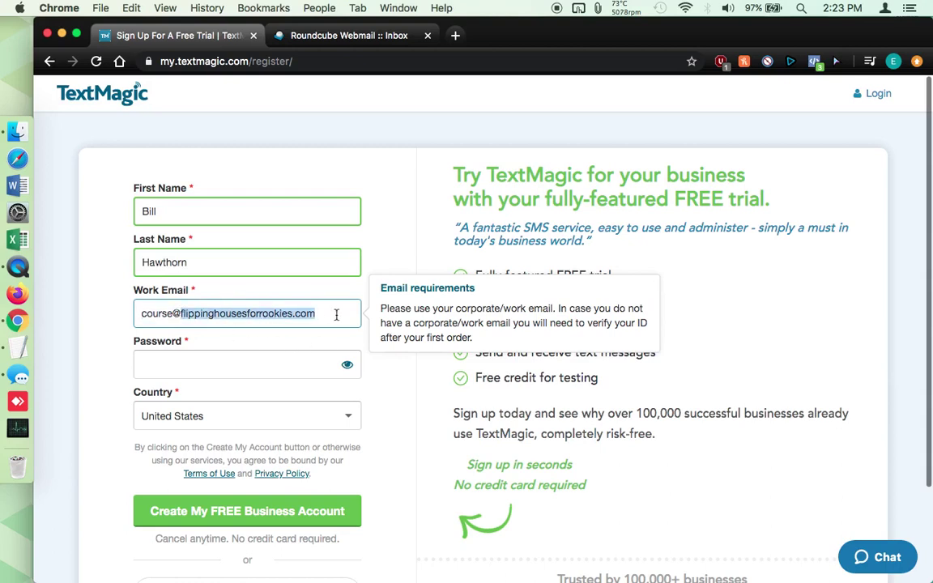
click(336, 314)
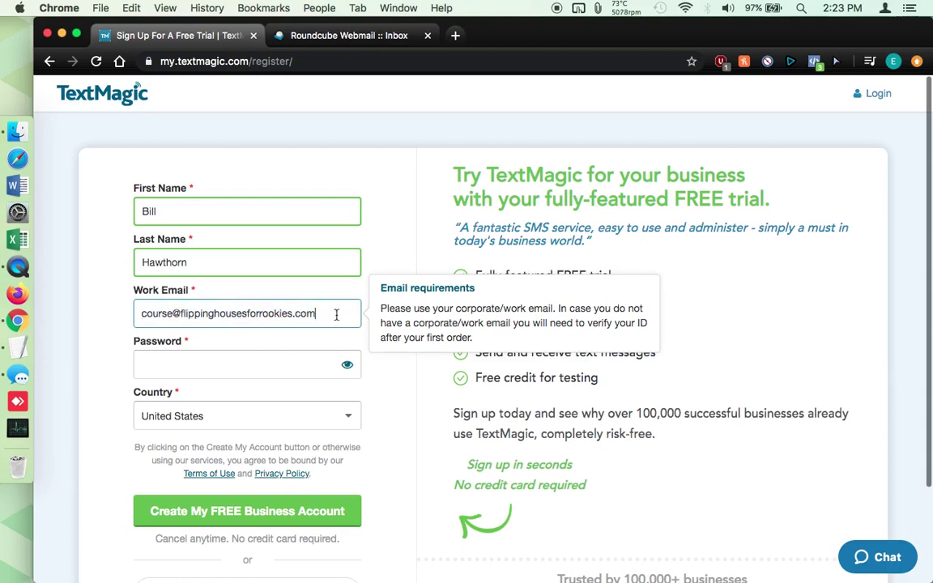
click(251, 358)
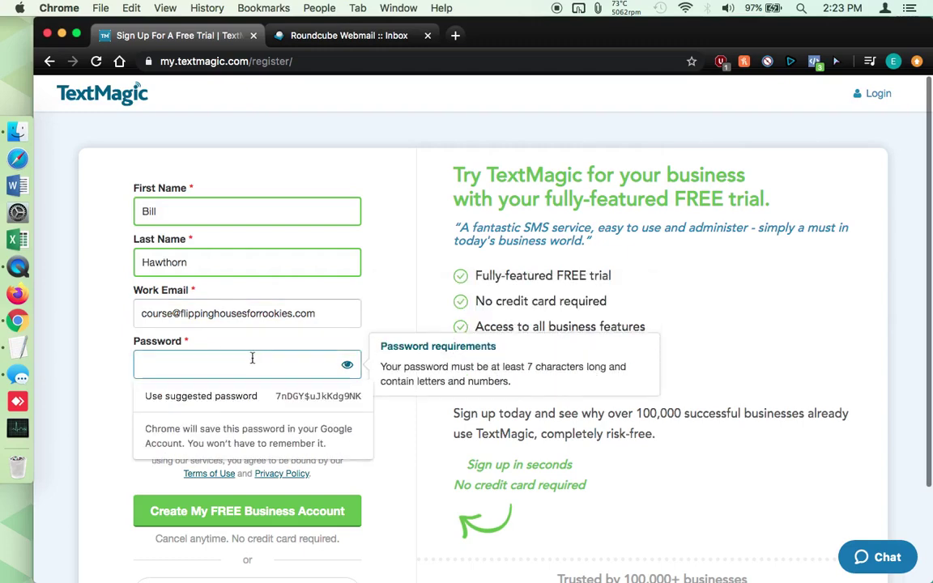
text(•••••••••)
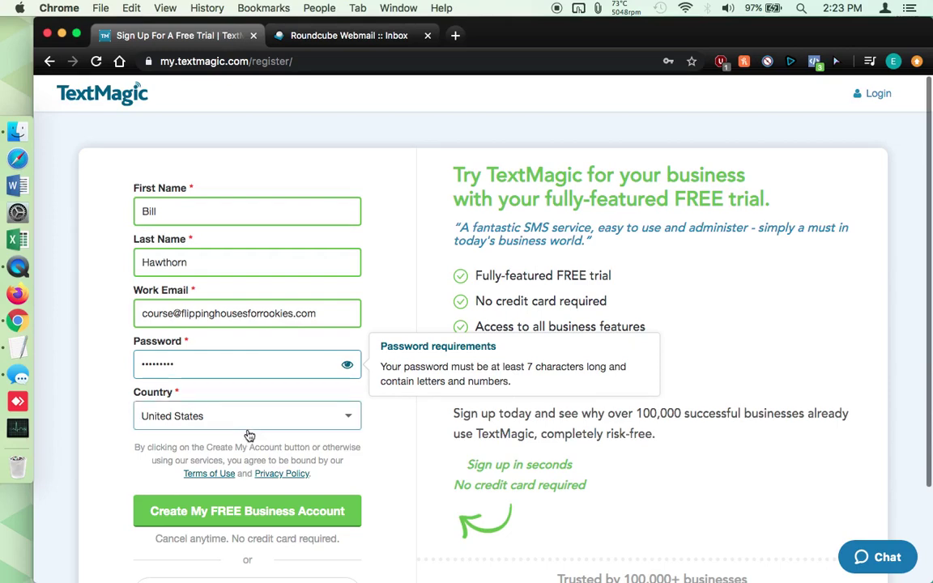
scroll(205, 449, down, 3)
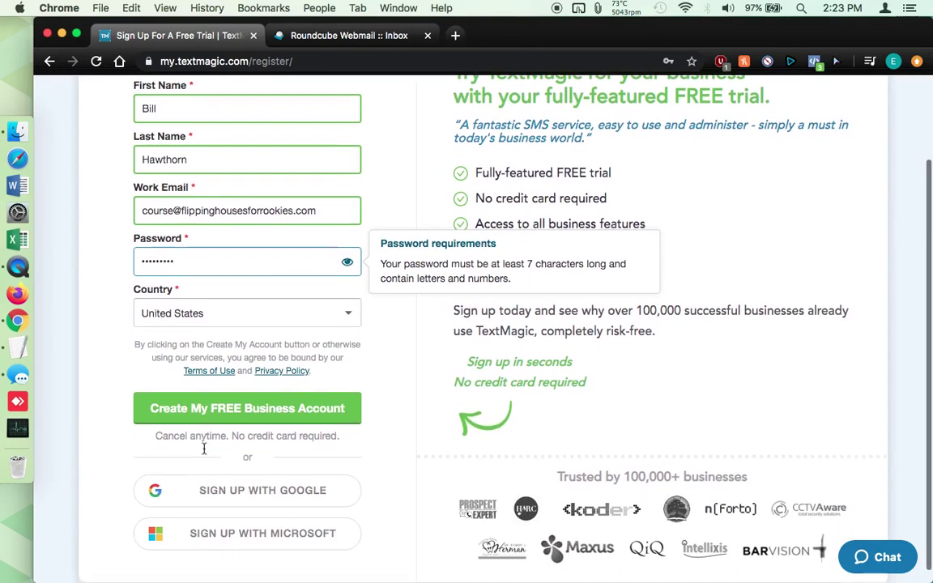
scroll(203, 448, down, 1)
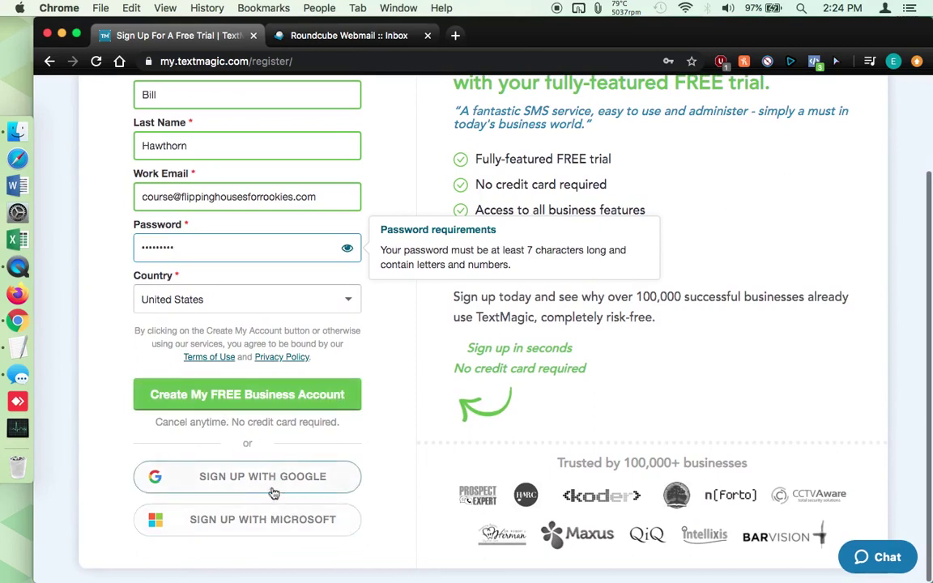
scroll(243, 474, up, 2)
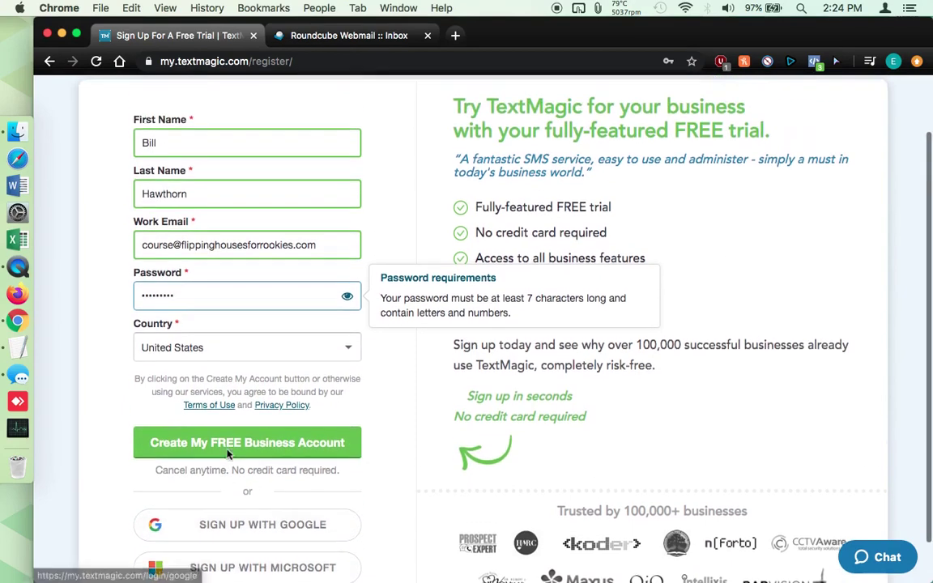
scroll(227, 455, up, 1)
click(235, 484)
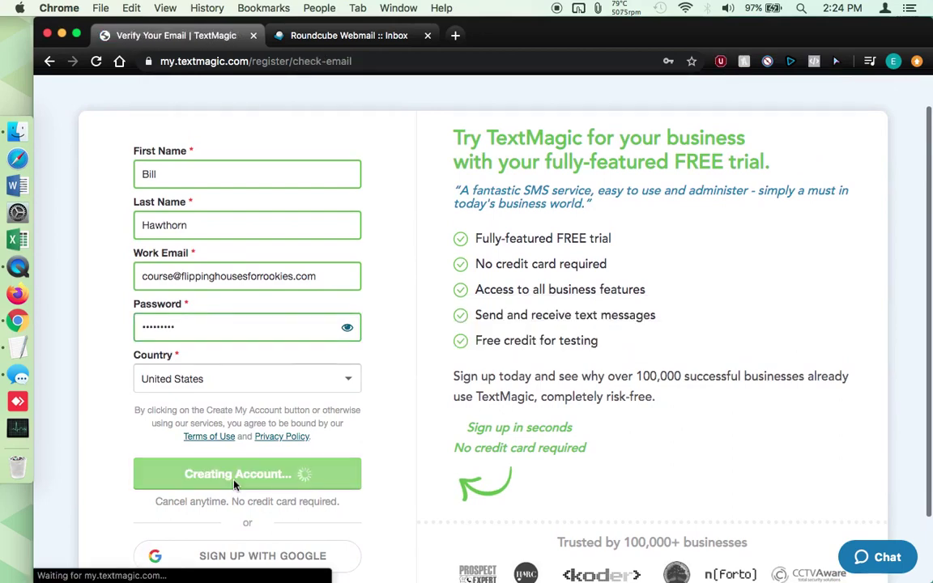
scroll(234, 485, down, 2)
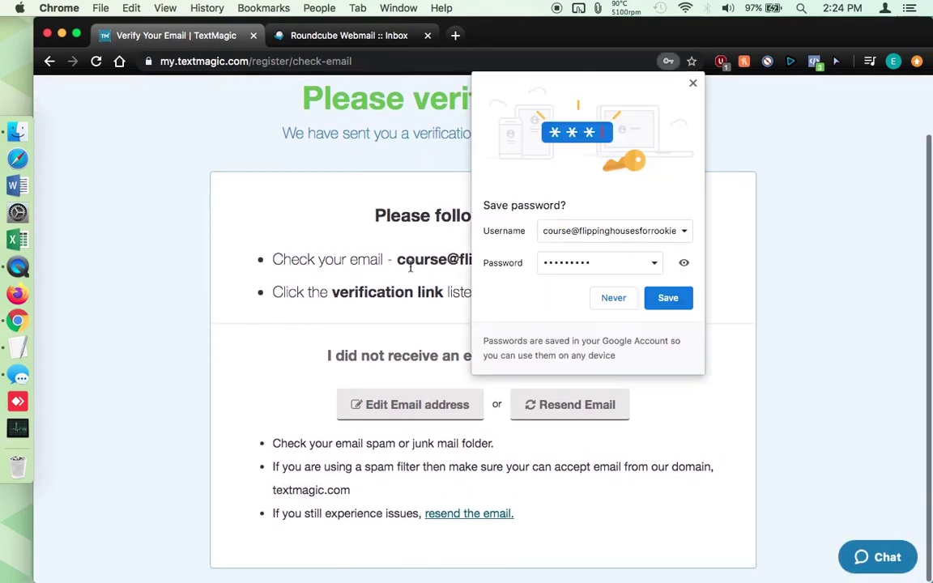
click(693, 83)
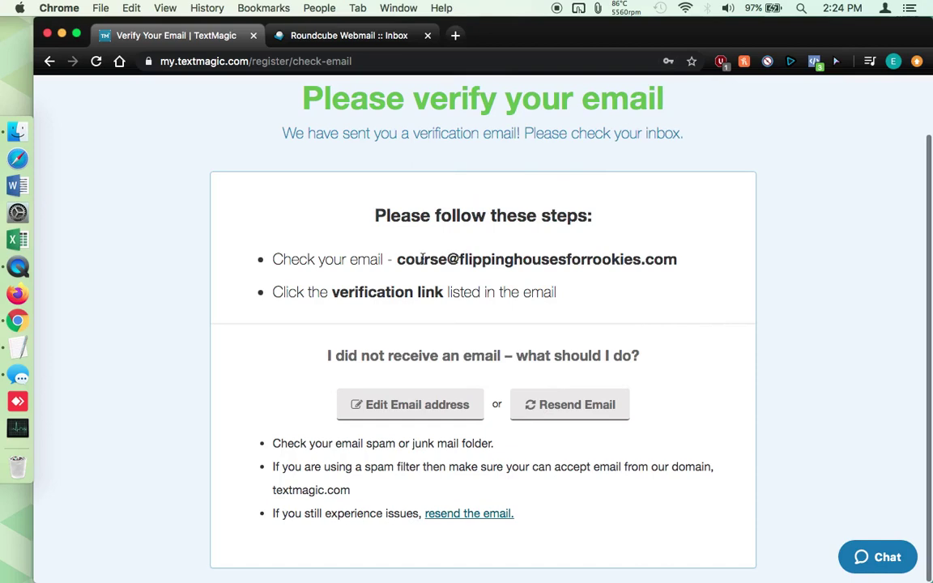
drag(396, 259, 727, 263)
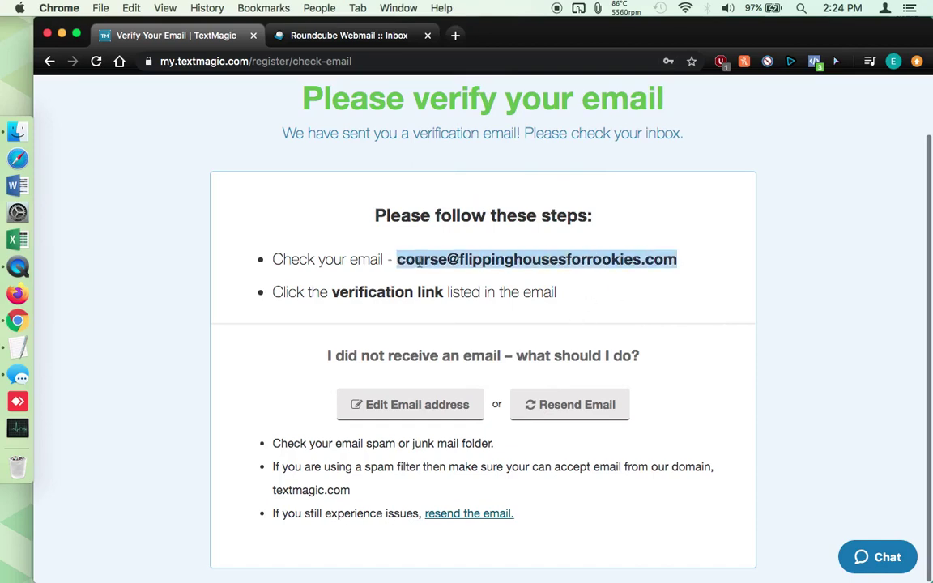
scroll(408, 460, up, 2)
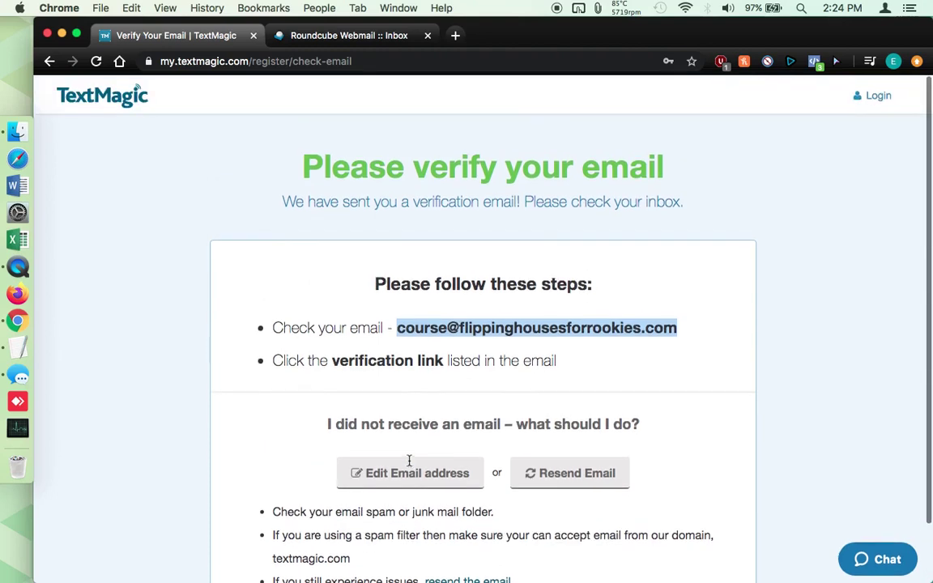
Refresh the Roundcube inbox, open TextMagic's 'Please verify your email' message and display its images
click(349, 35)
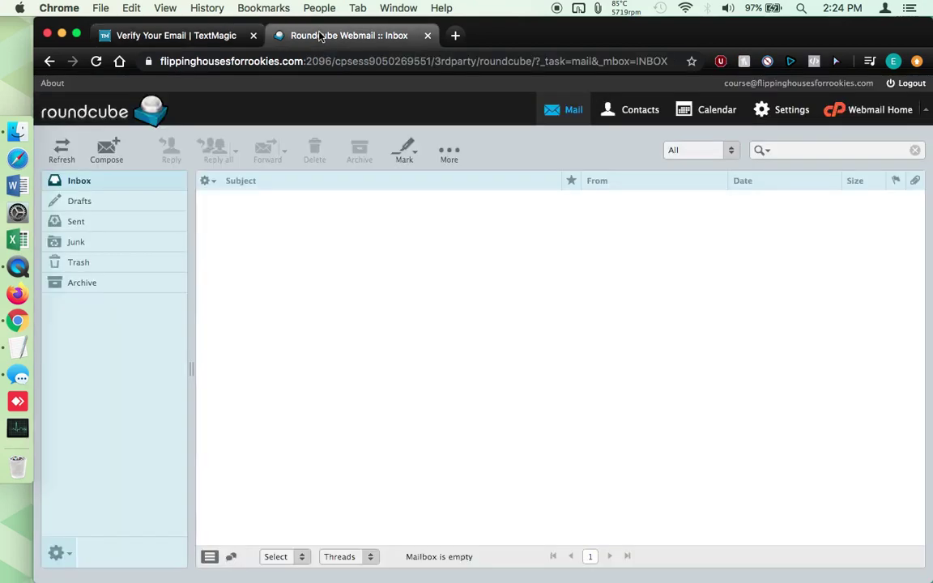
click(63, 156)
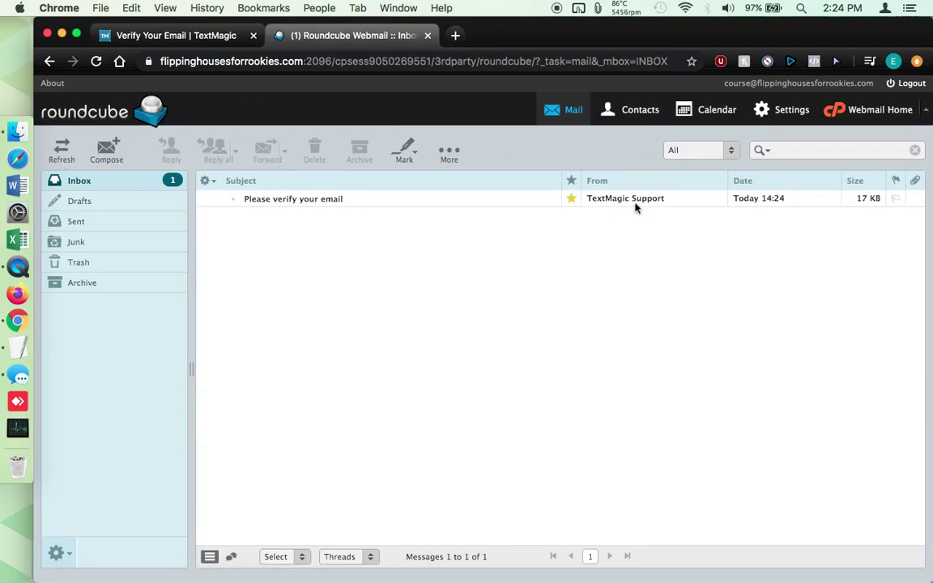
double_click(309, 200)
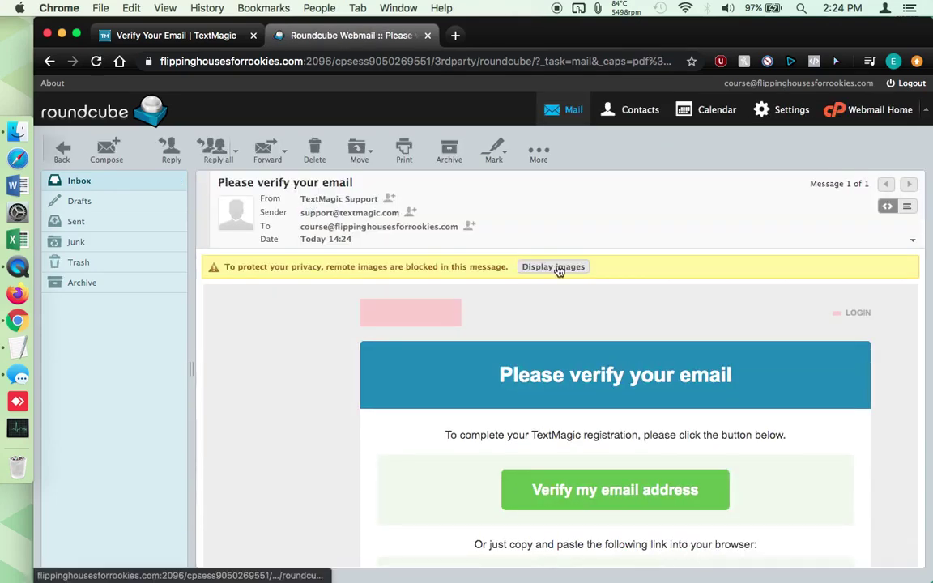
click(555, 267)
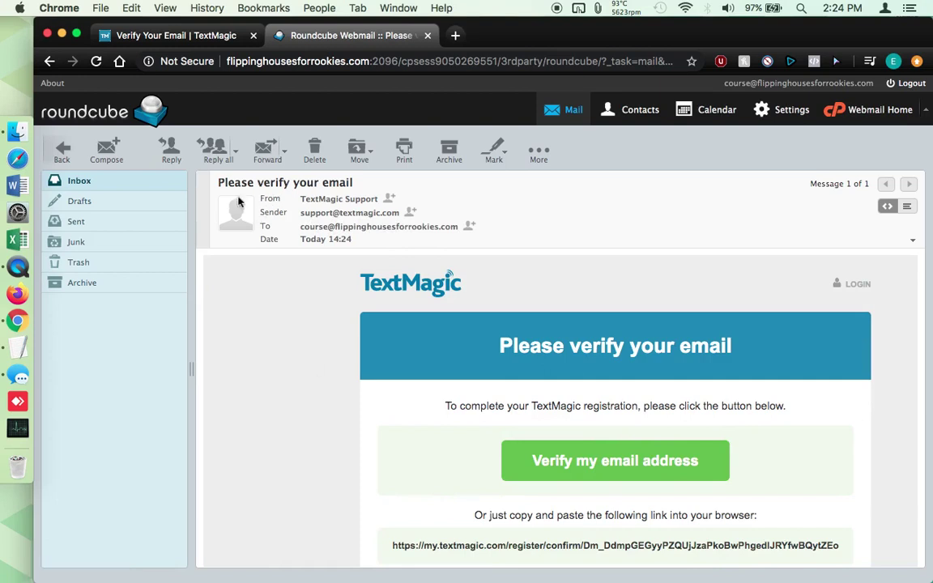
scroll(383, 469, down, 3)
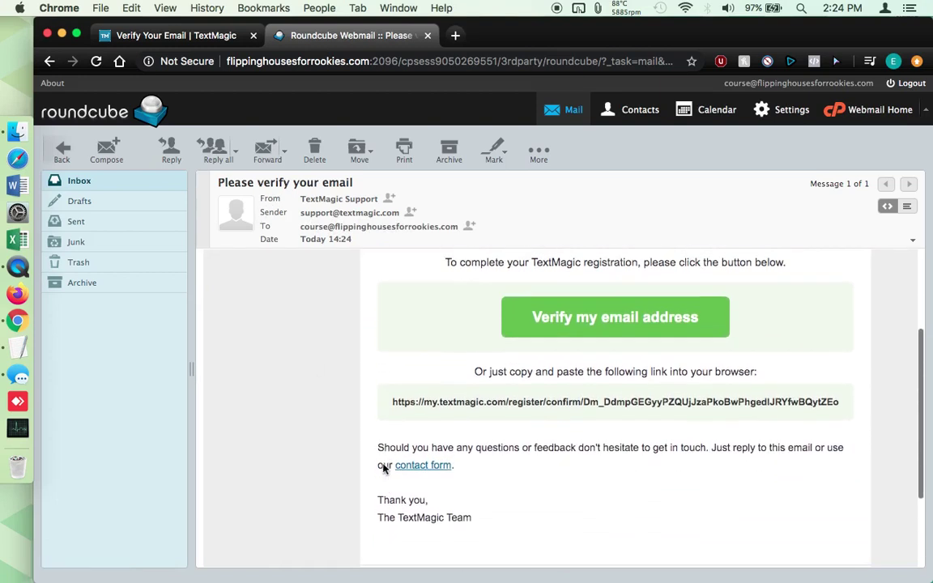
scroll(383, 469, up, 3)
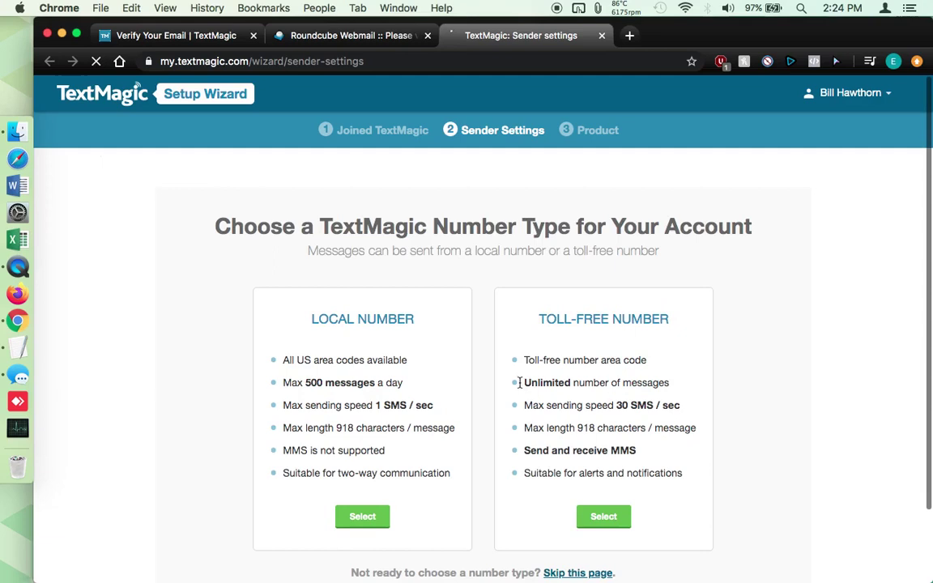
In the Setup Wizard's Sender Settings, select the LOCAL NUMBER option
scroll(475, 427, down, 1)
scroll(476, 427, down, 1)
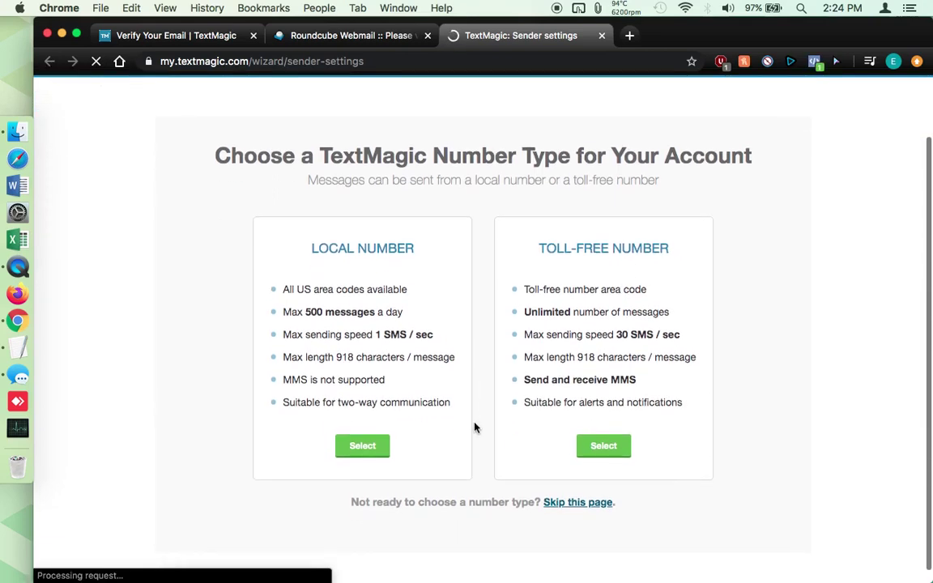
drag(316, 255, 435, 254)
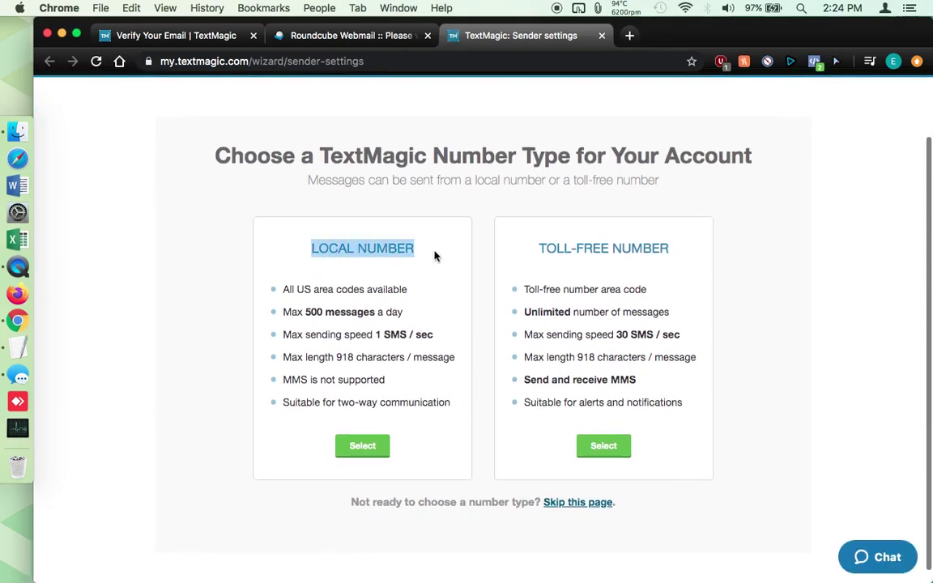
click(537, 254)
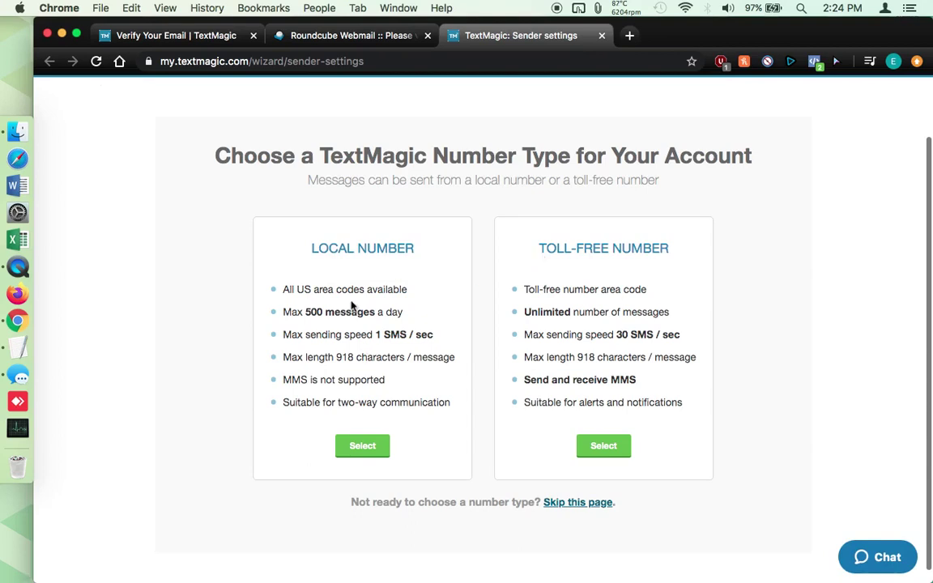
drag(314, 249, 410, 248)
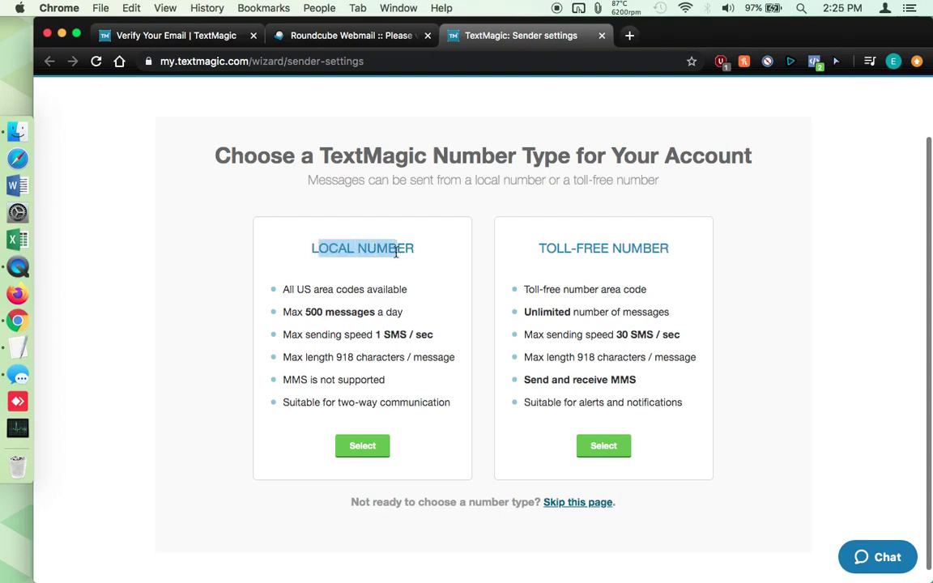
click(396, 248)
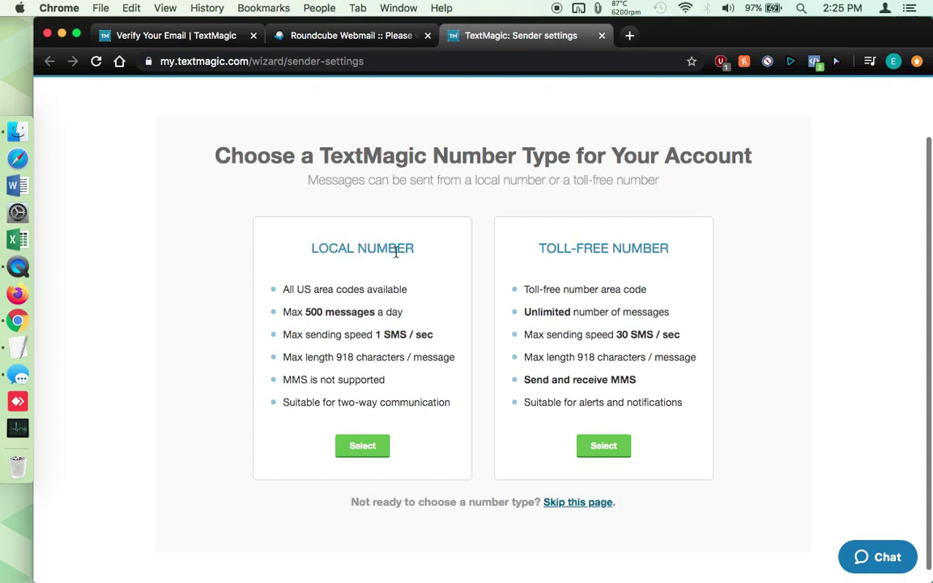
click(362, 446)
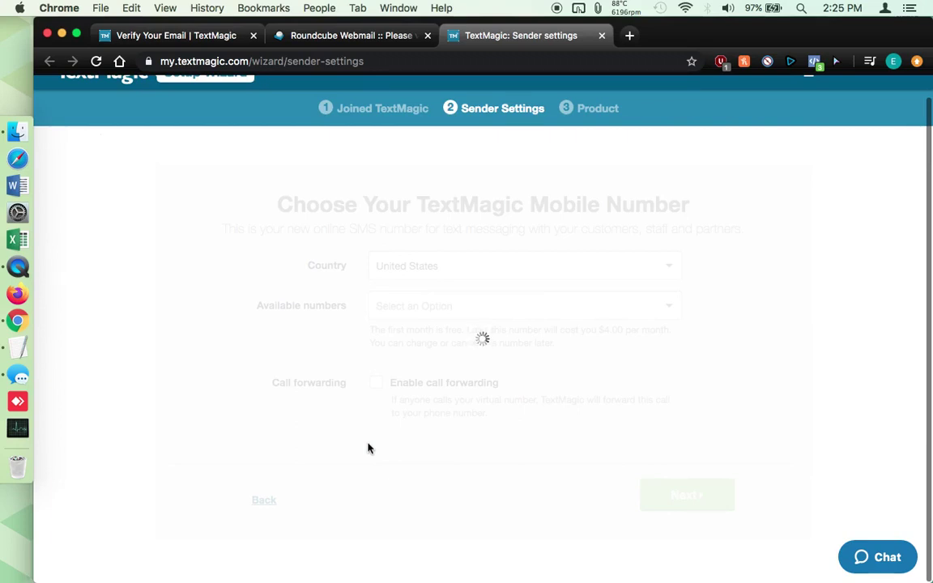
Search the Area code list for 203 and choose '203 - Connecticut (CT)'
scroll(367, 448, up, 1)
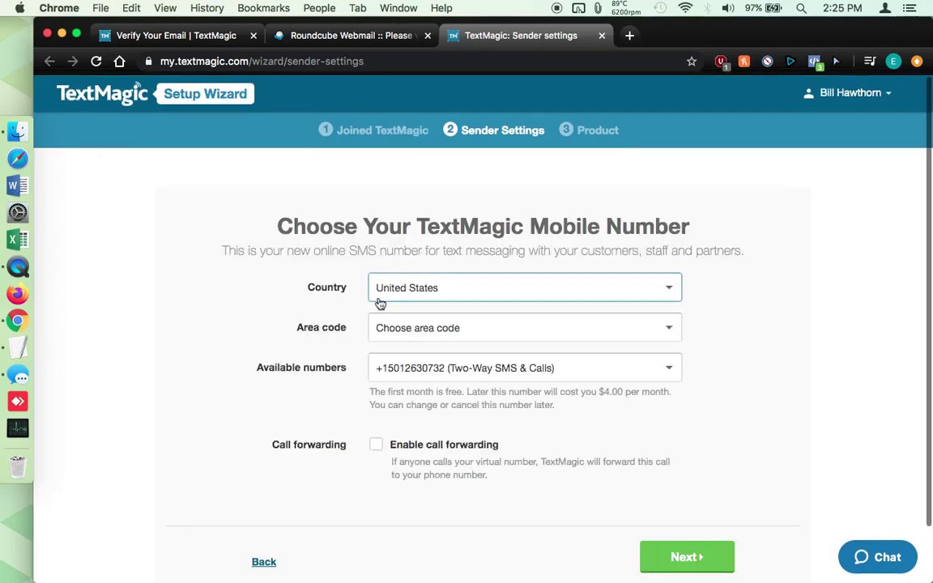
scroll(307, 345, down, 2)
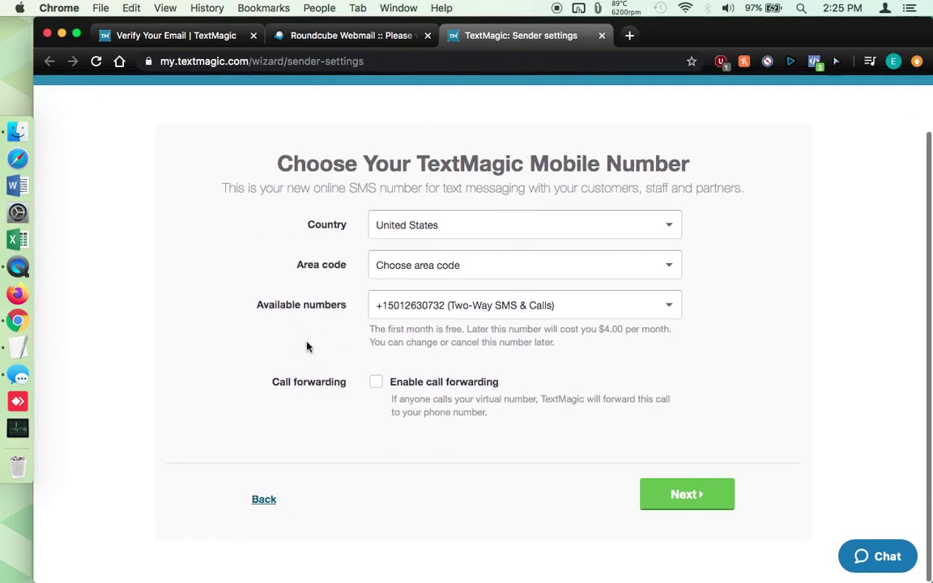
click(412, 268)
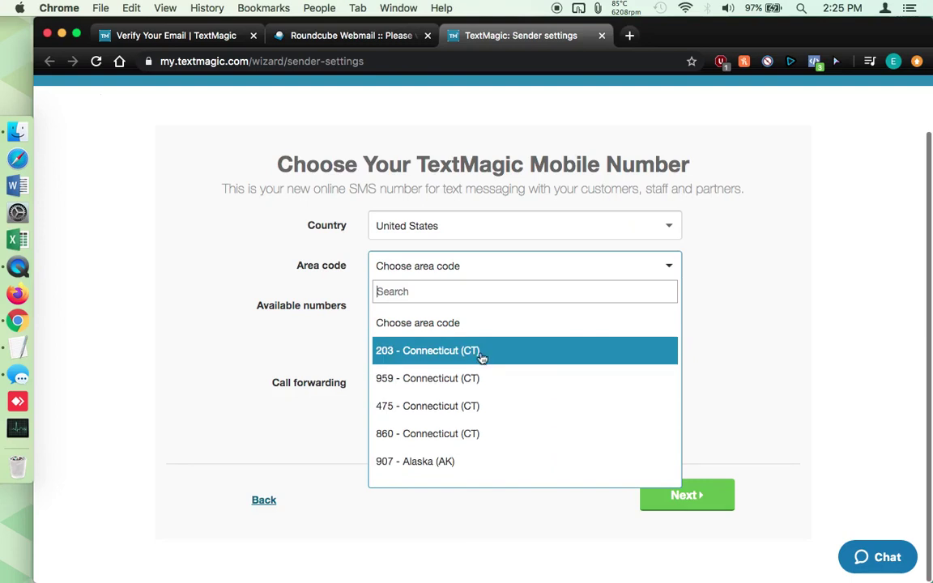
text(2)
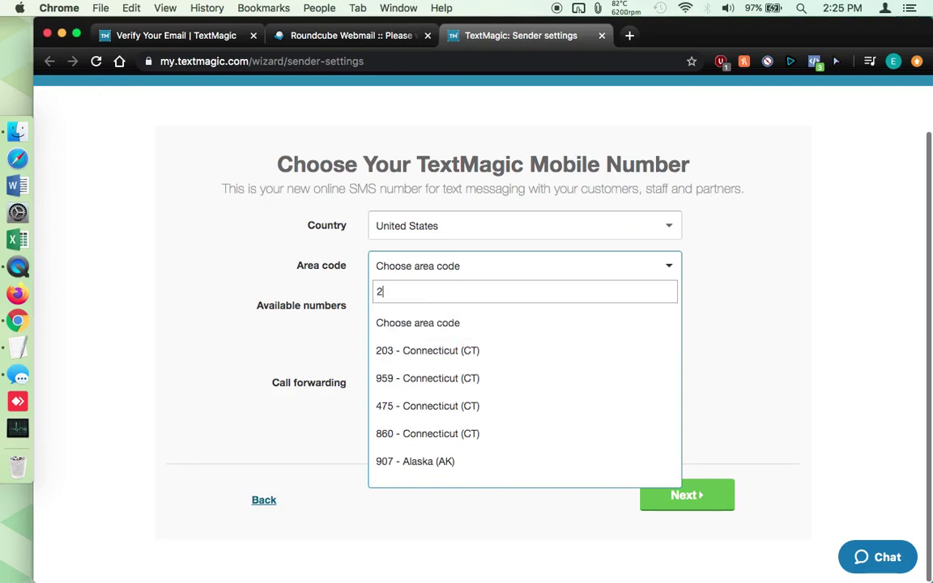
text(03)
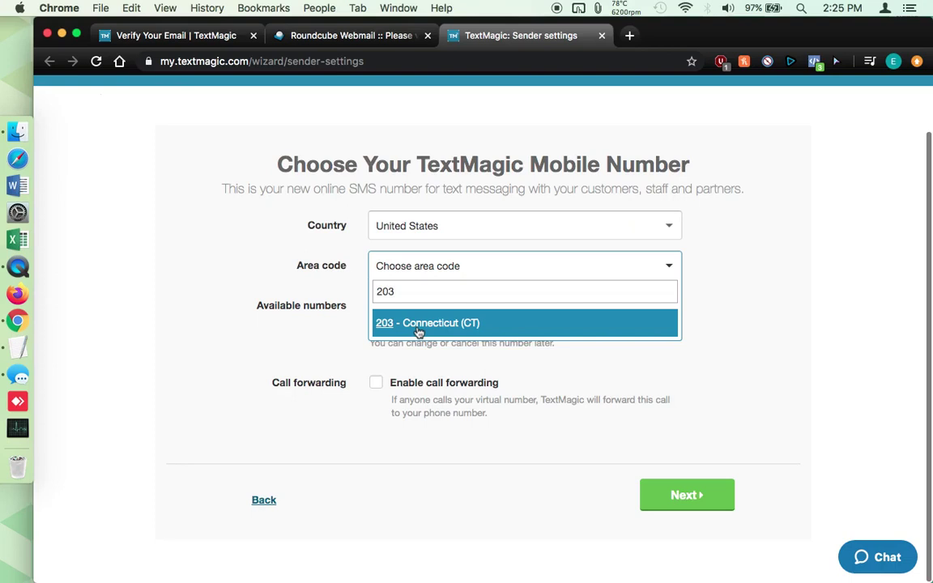
click(419, 328)
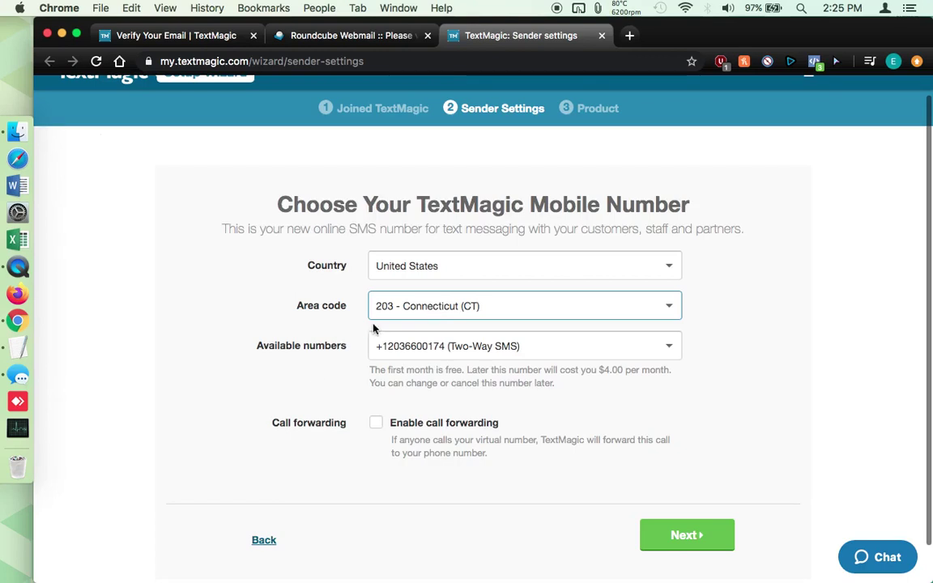
From the Available numbers list, pick a 203-area Two-Way SMS number, free the first month
click(426, 347)
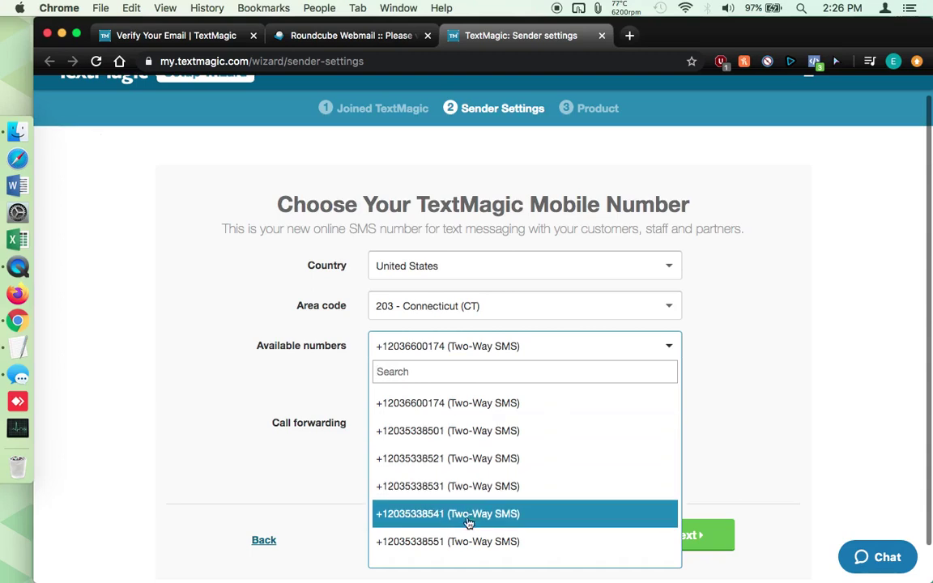
scroll(454, 555, down, 5)
scroll(443, 551, up, 5)
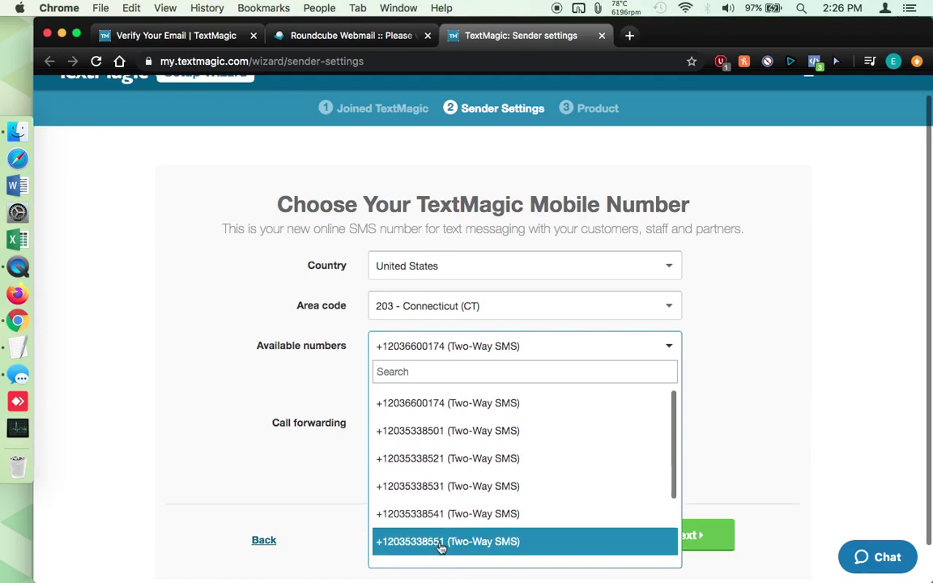
scroll(478, 502, down, 3)
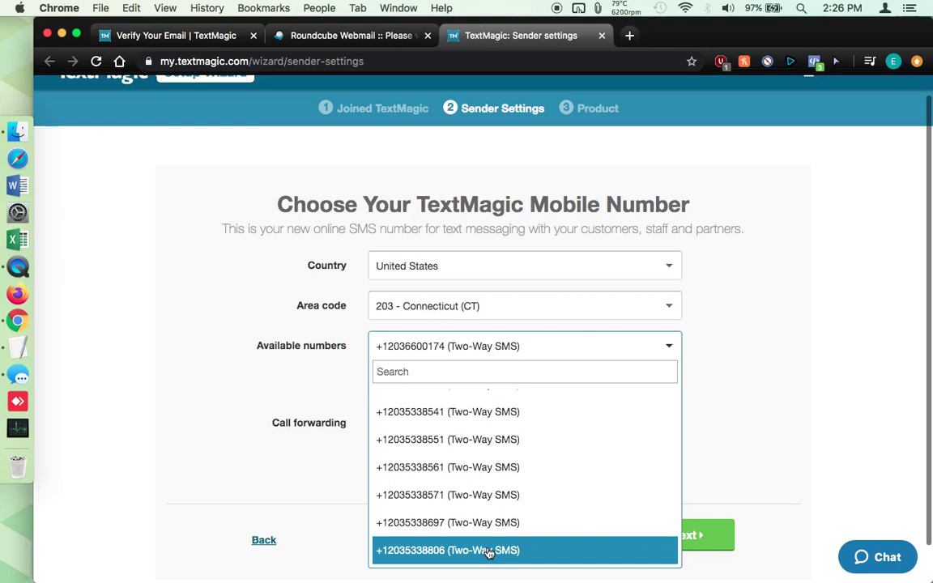
scroll(493, 506, up, 5)
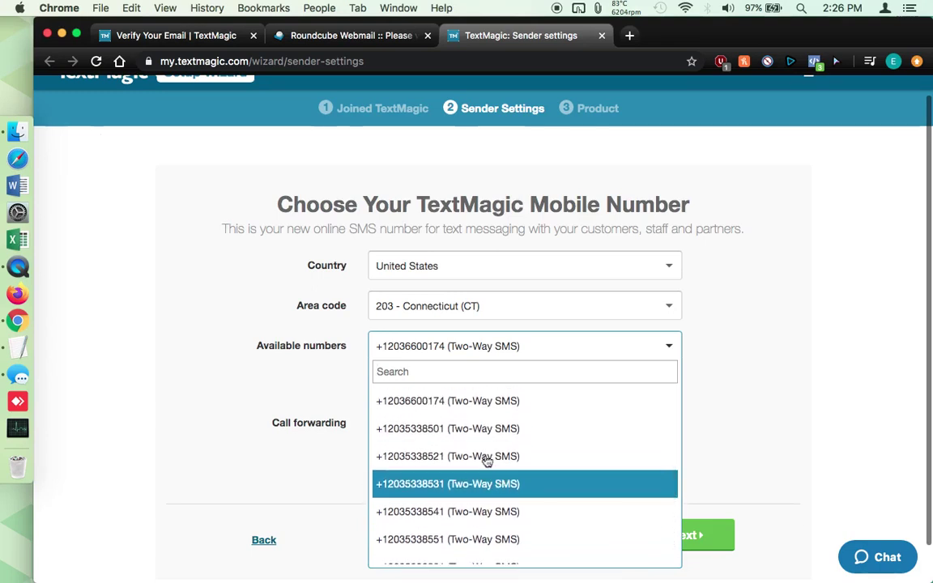
scroll(455, 400, up, 1)
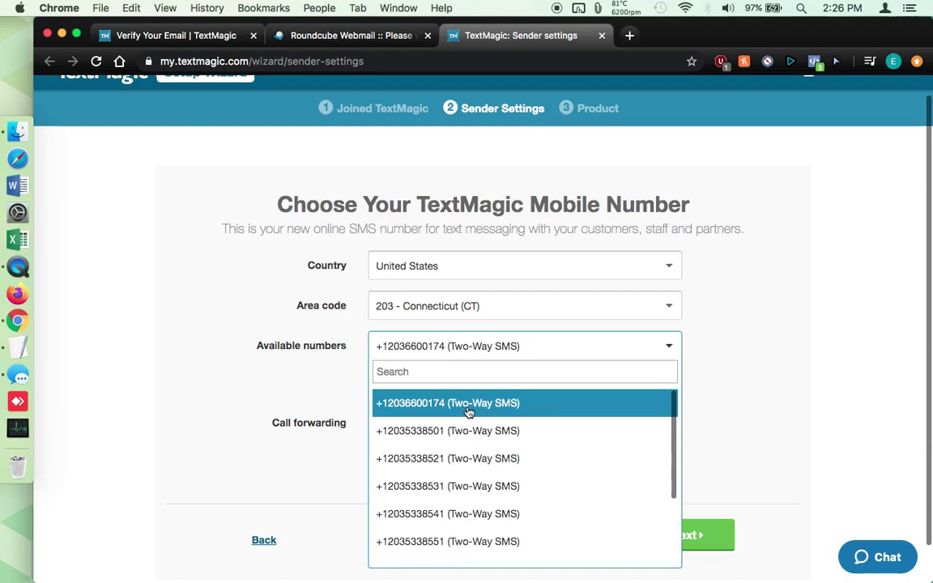
scroll(468, 412, down, 3)
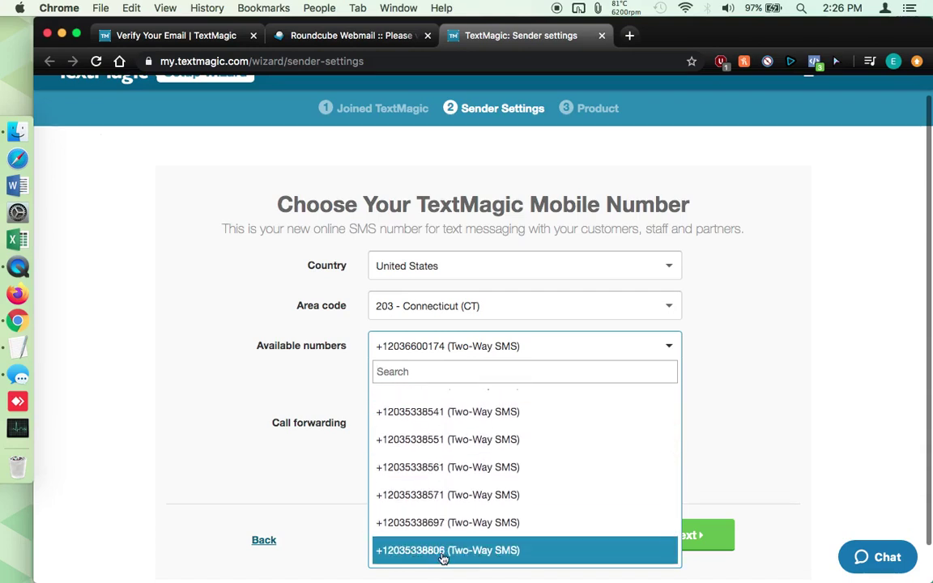
click(473, 556)
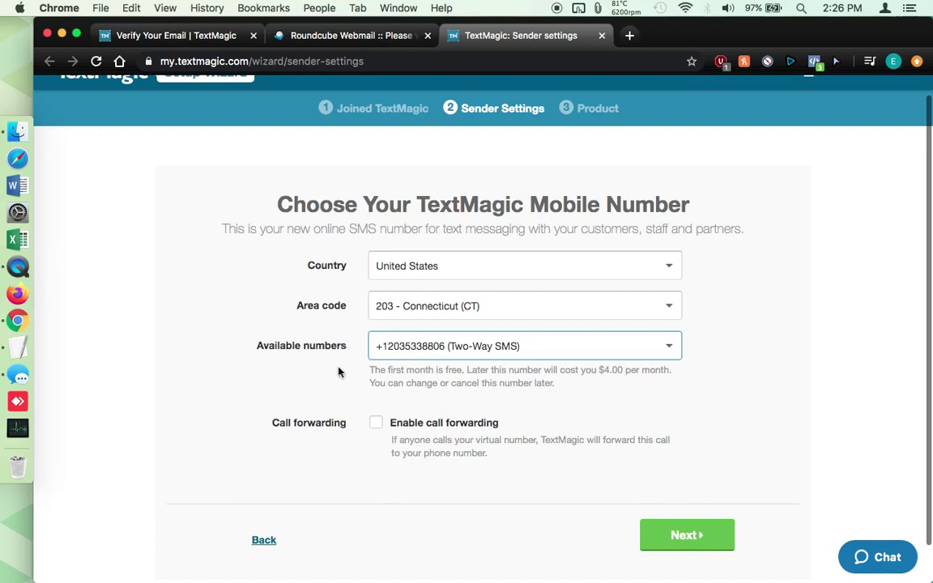
Turn on call forwarding and enter your own phone number, fixing the mistyped digits
scroll(340, 372, down, 1)
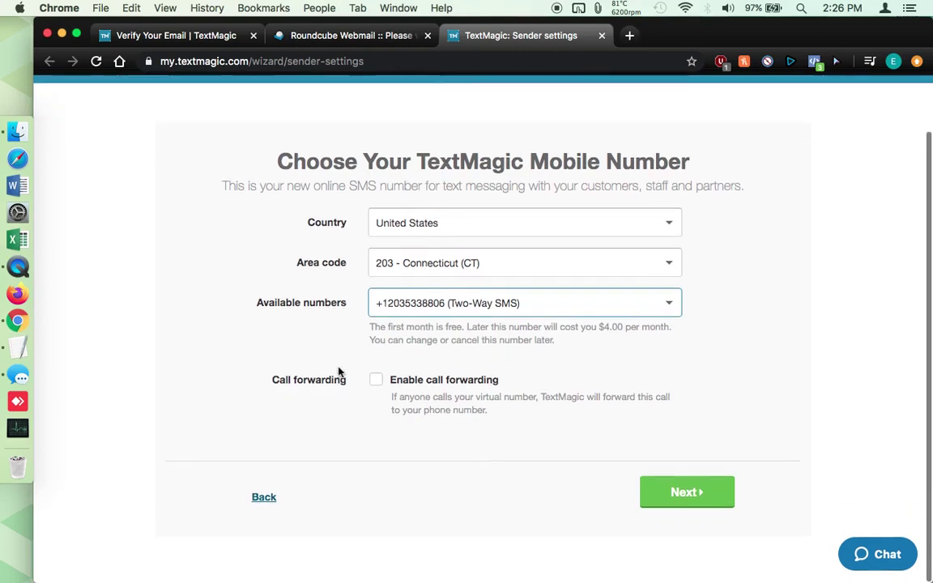
click(377, 385)
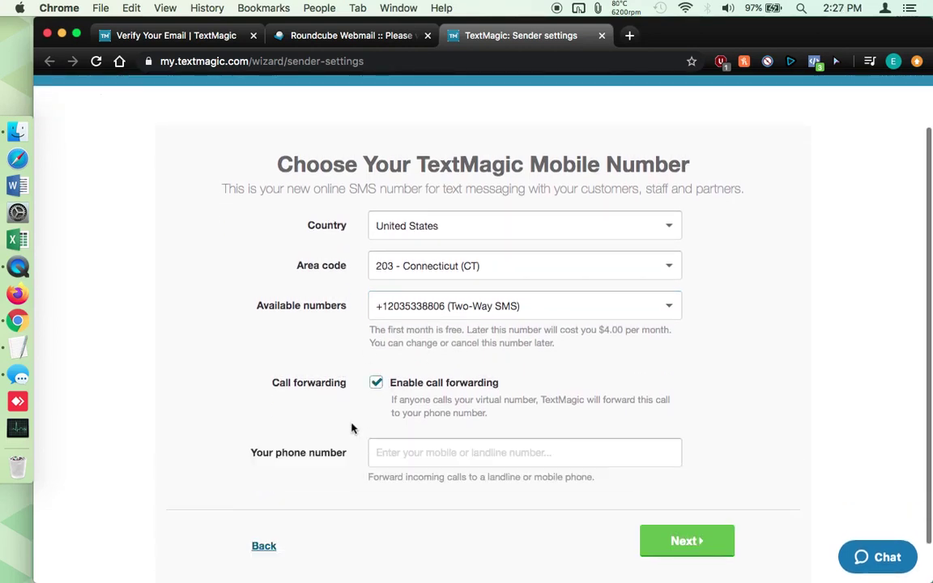
click(395, 454)
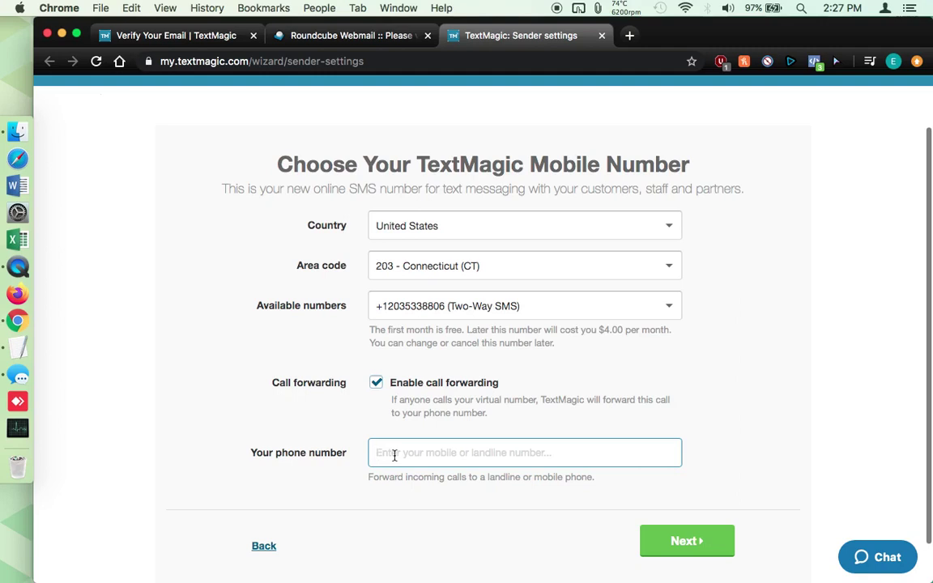
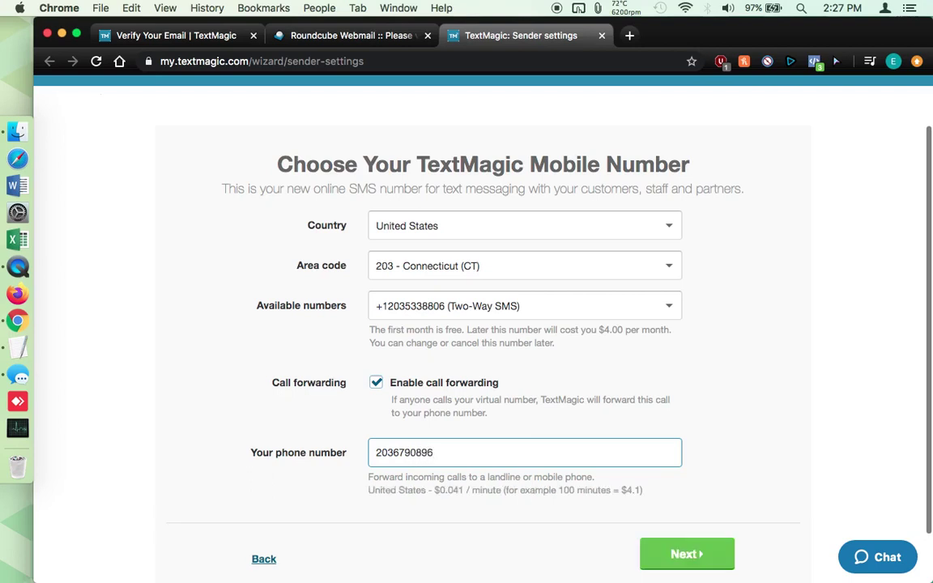
click(416, 452)
key(BackSpace)
text(0)
click(401, 475)
Review the per-minute forwarding rate and save the sender settings with Next
scroll(313, 520, down, 2)
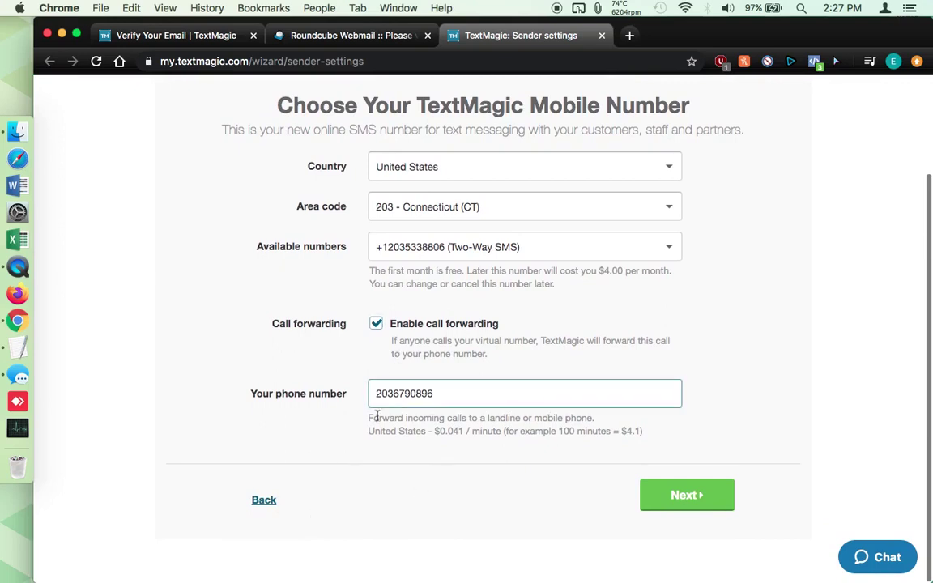
drag(369, 418, 632, 419)
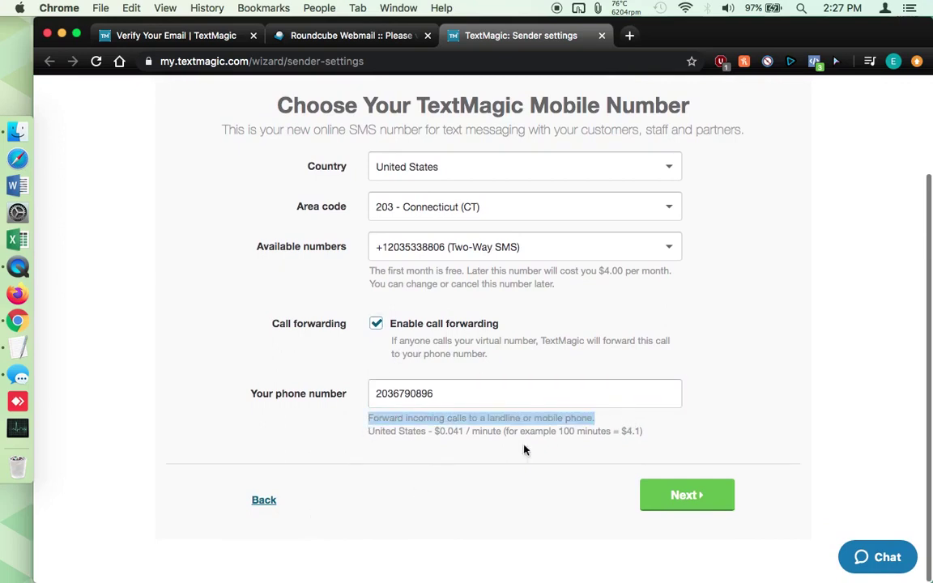
click(487, 431)
drag(435, 433, 587, 431)
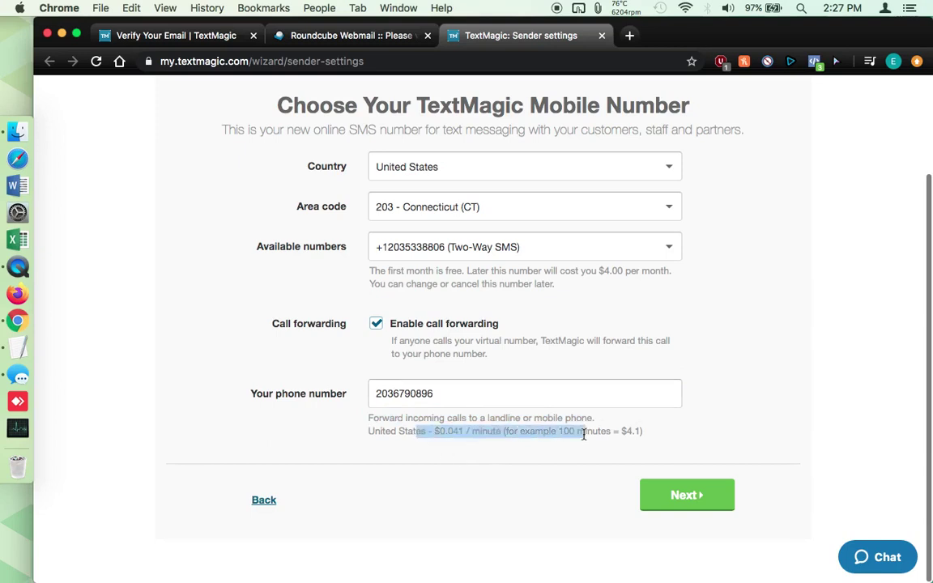
click(594, 460)
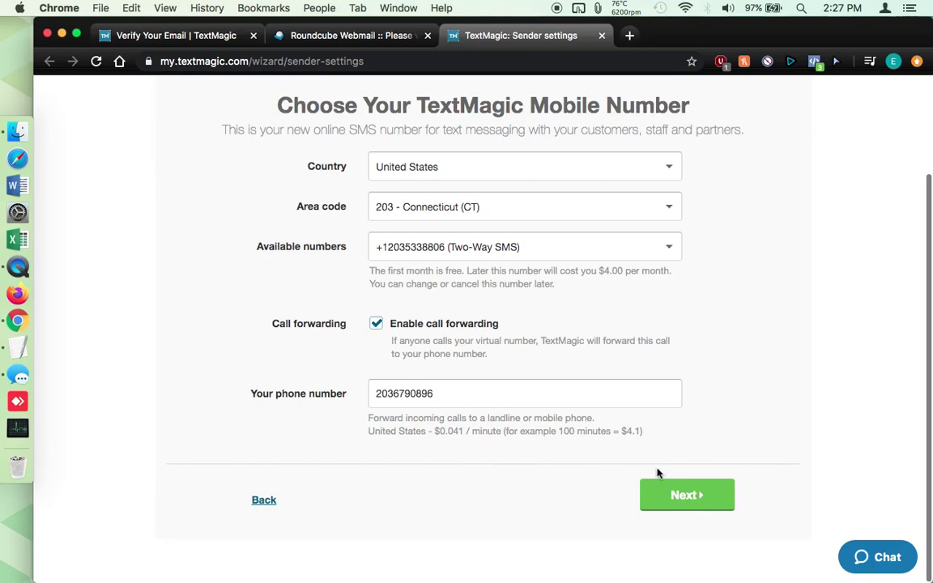
click(694, 504)
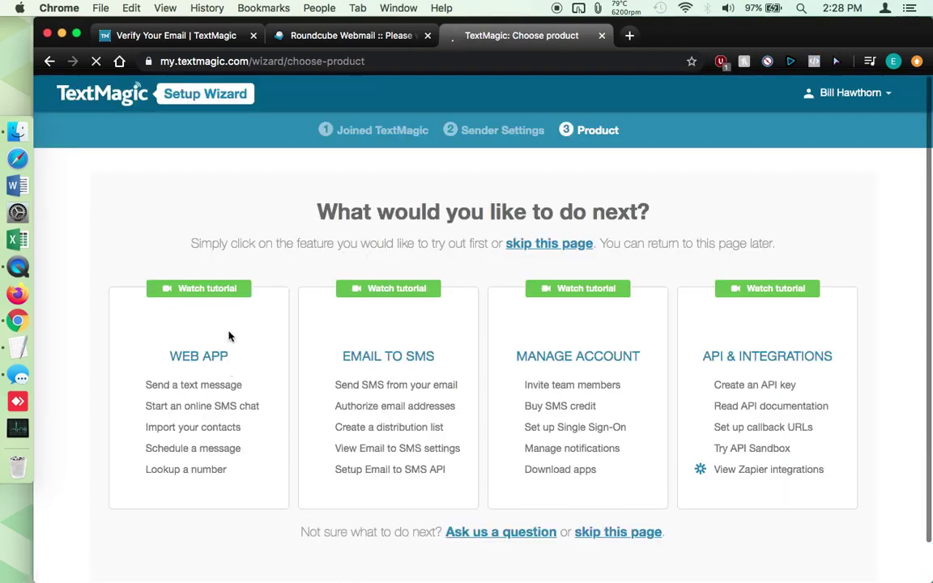
From the 'What would you like to do next?' choices, pick Buy SMS credit under Manage Account
scroll(273, 190, down, 1)
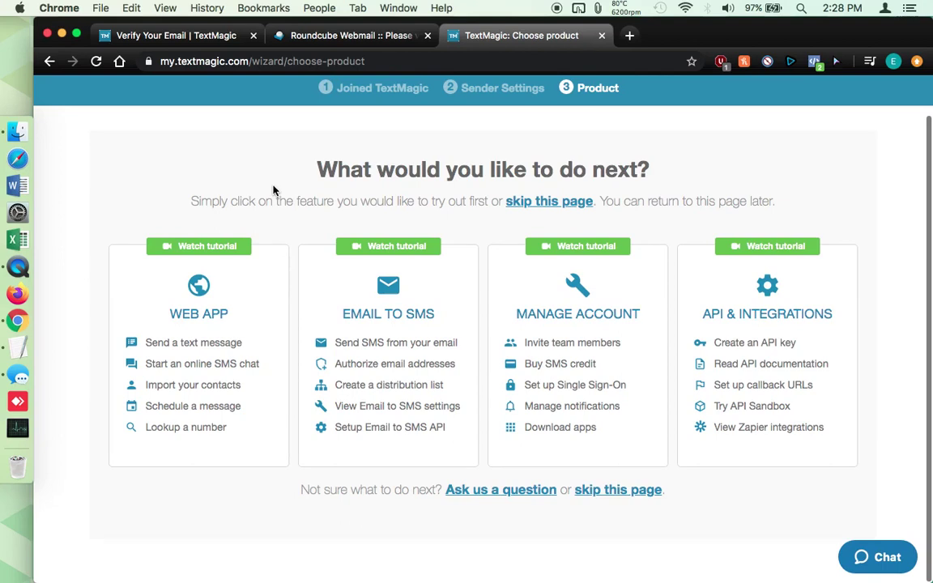
scroll(273, 191, up, 1)
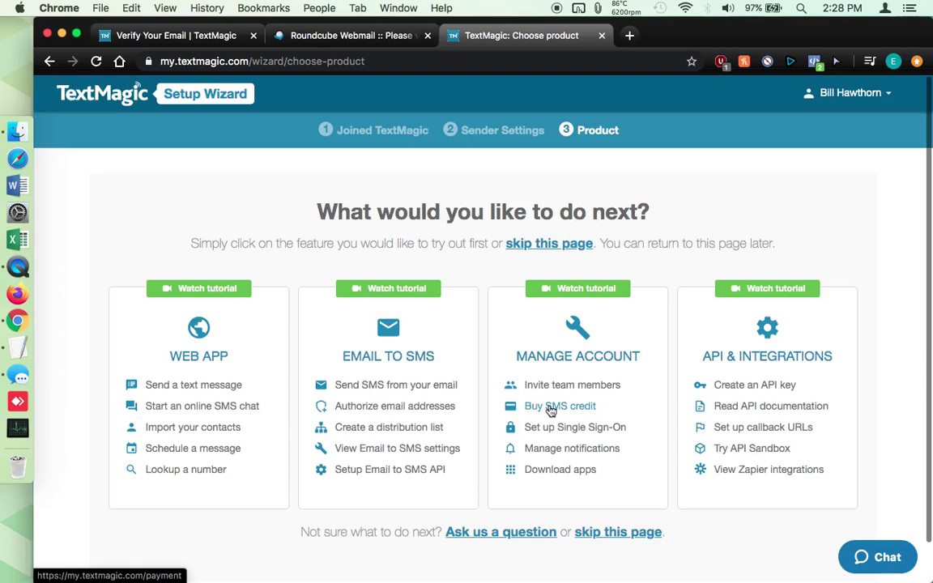
click(549, 412)
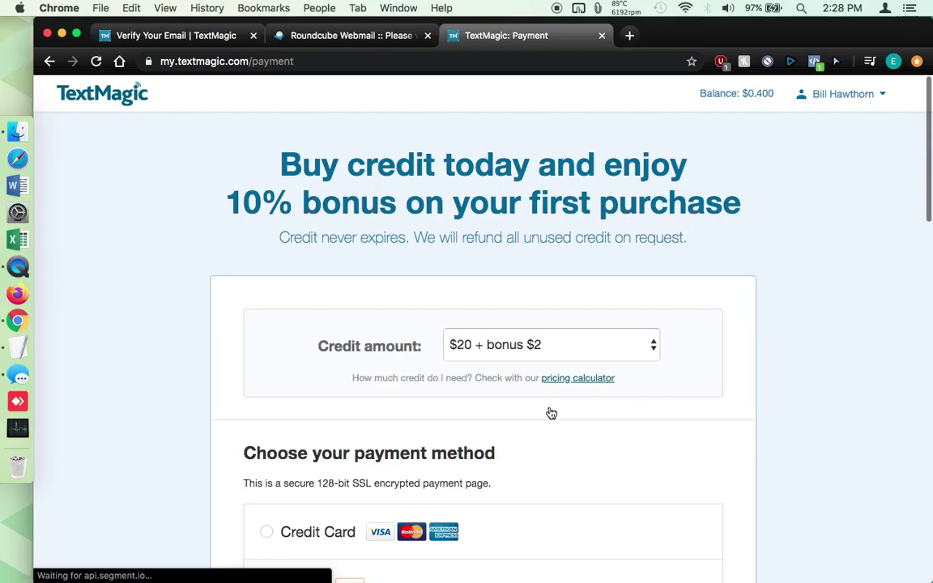
Keep $20 + bonus $2 as the credit amount and review payment, billing and Auto-Recharge sections
scroll(550, 413, down, 3)
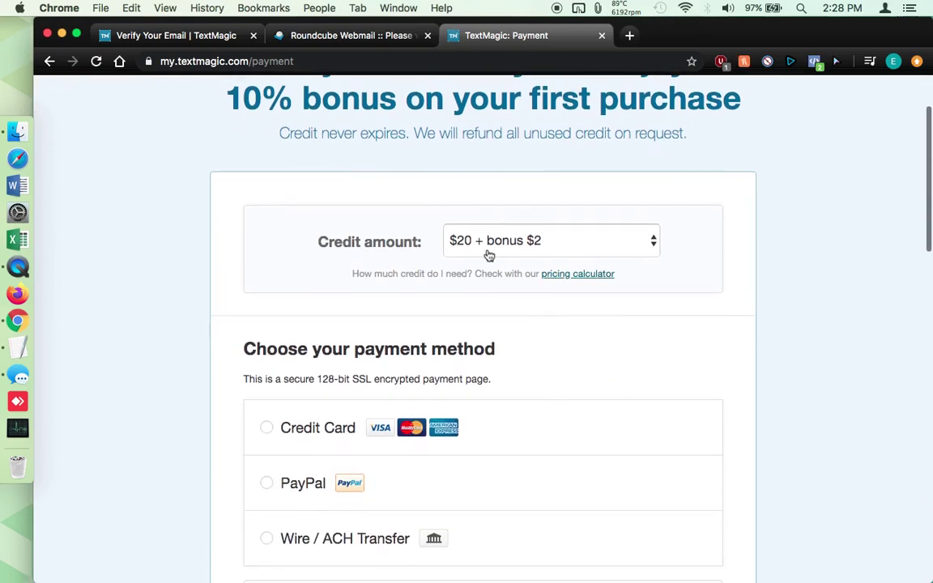
click(487, 247)
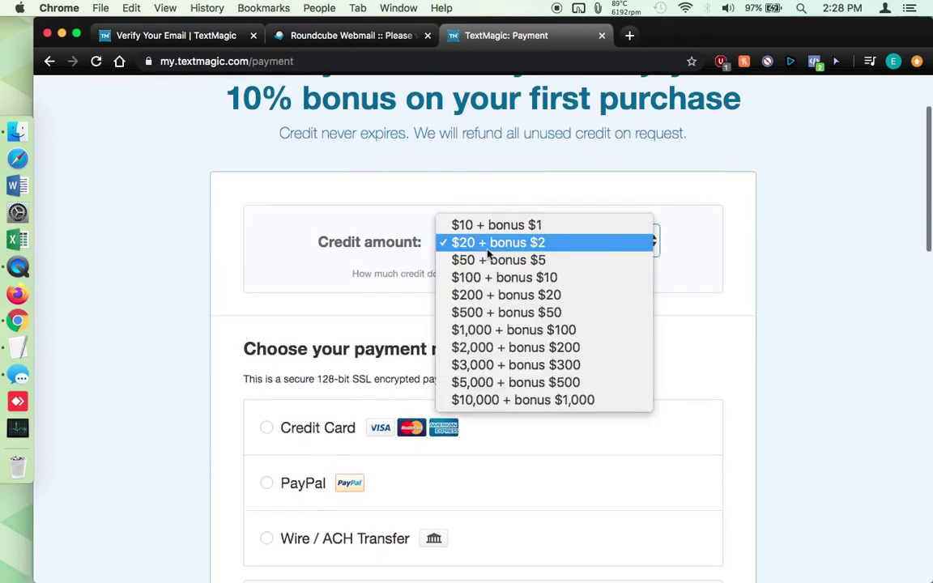
click(541, 243)
scroll(257, 320, down, 3)
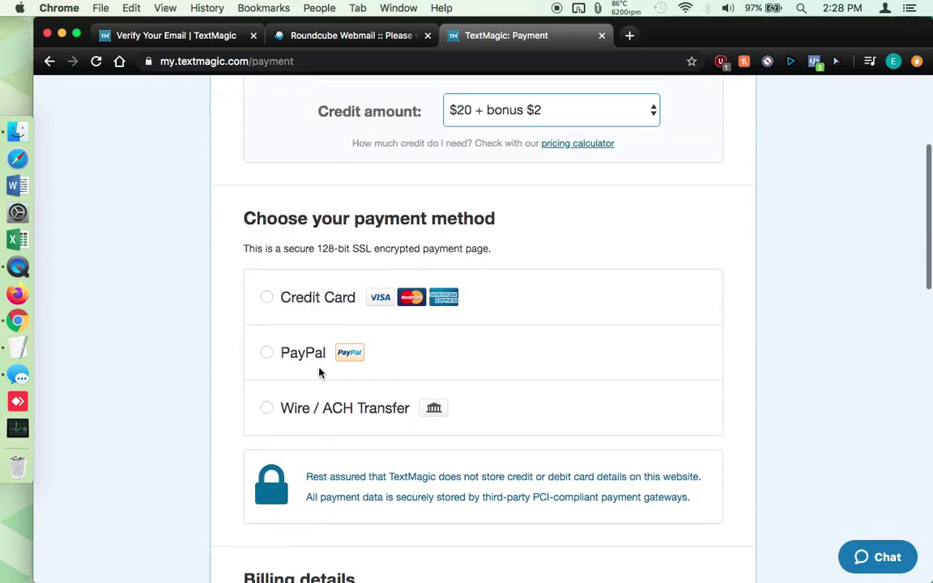
scroll(351, 407, down, 5)
scroll(352, 407, down, 5)
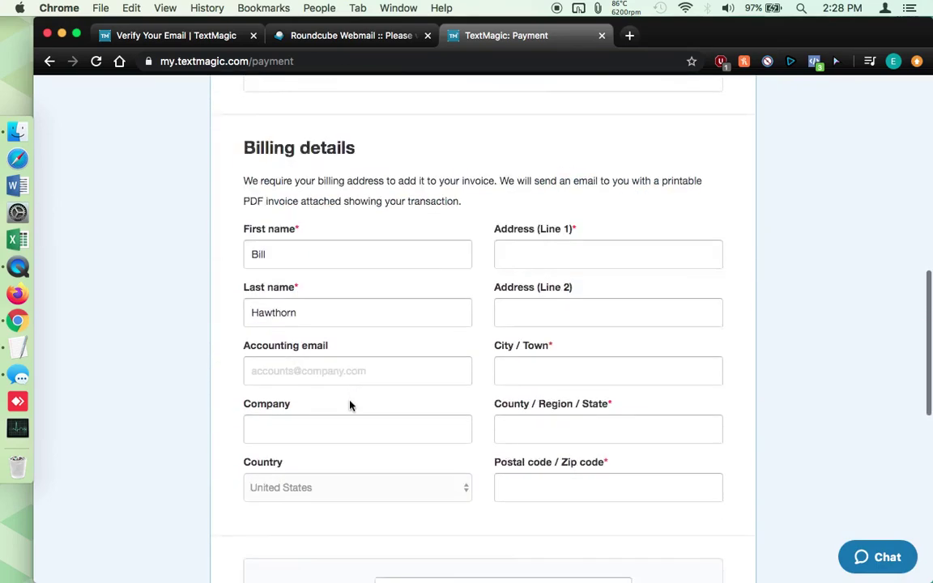
scroll(424, 514, down, 10)
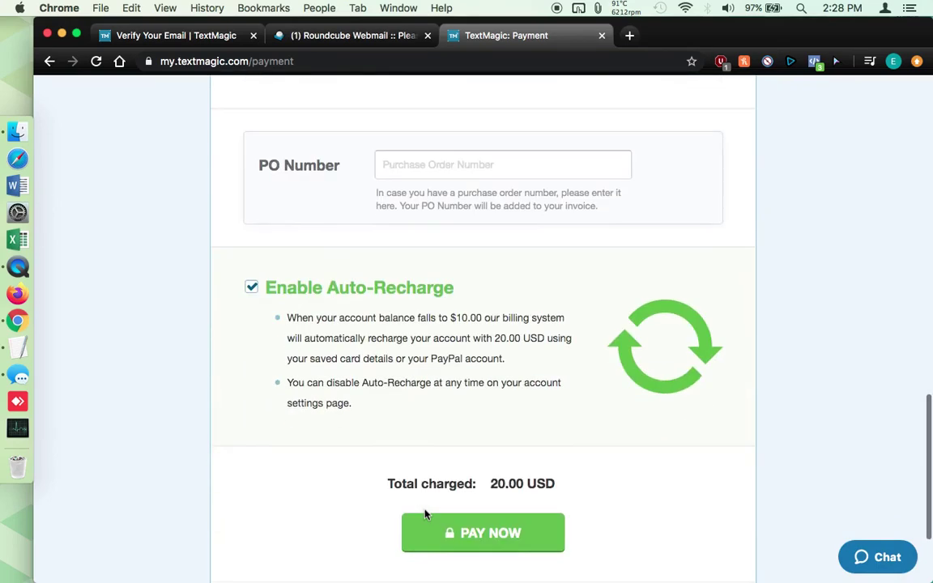
scroll(297, 298, down, 1)
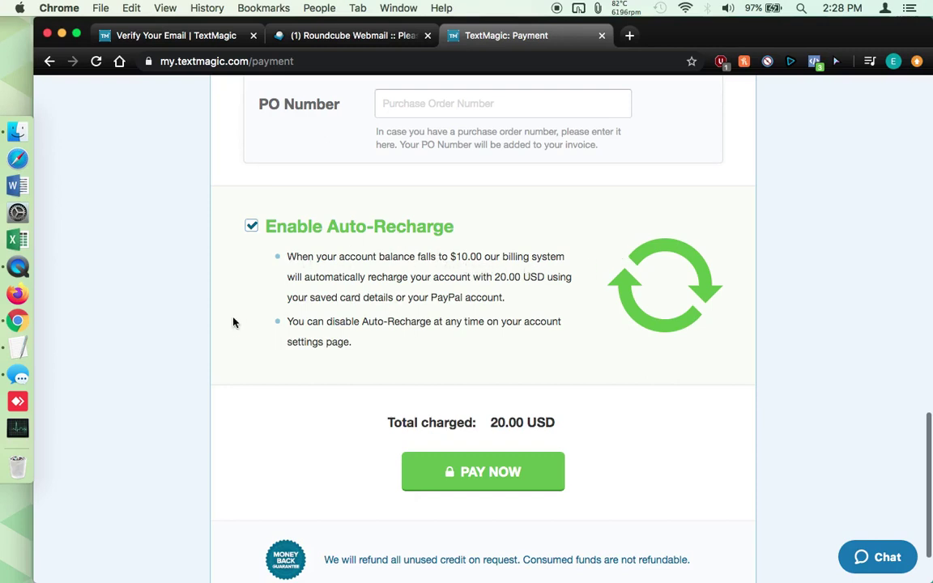
scroll(567, 263, up, 15)
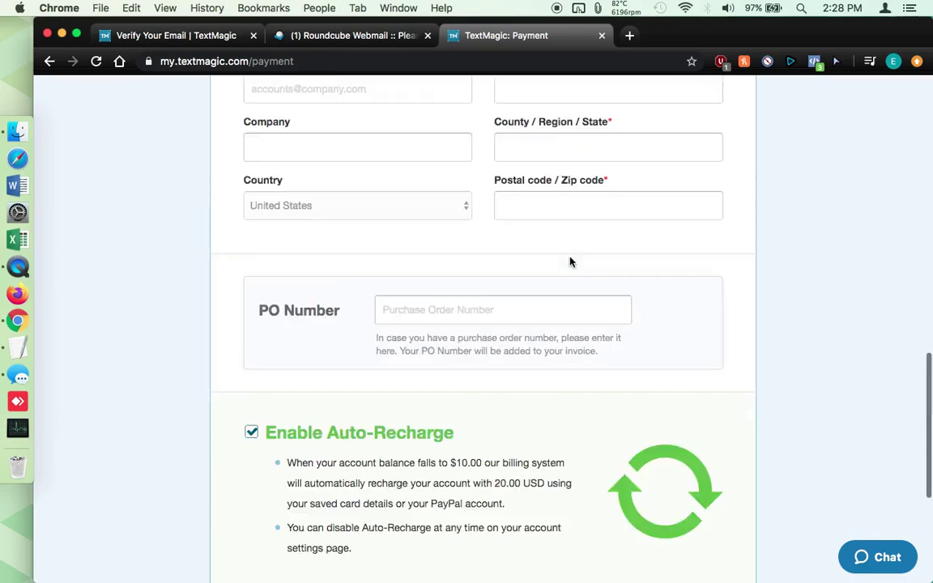
scroll(416, 202, down, 4)
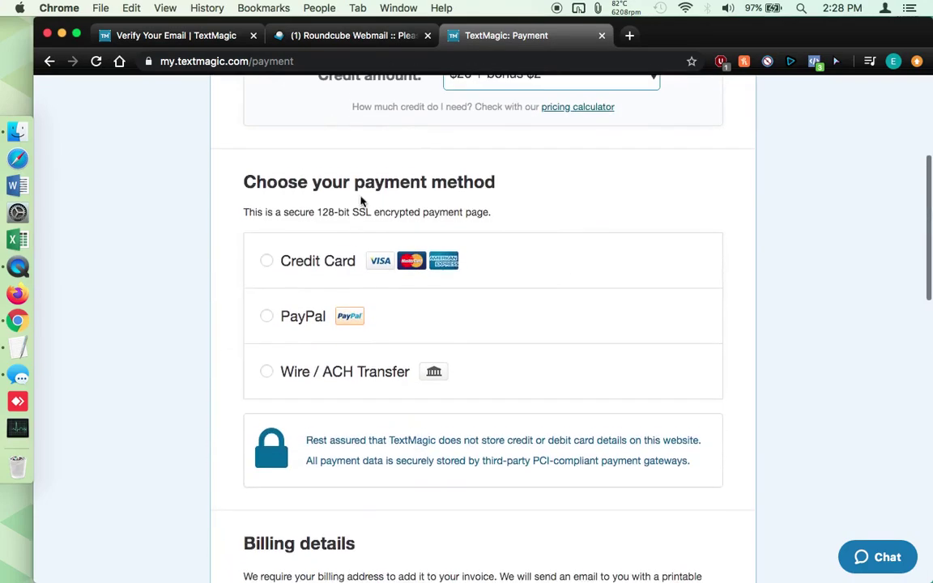
scroll(402, 333, down, 10)
scroll(399, 332, down, 4)
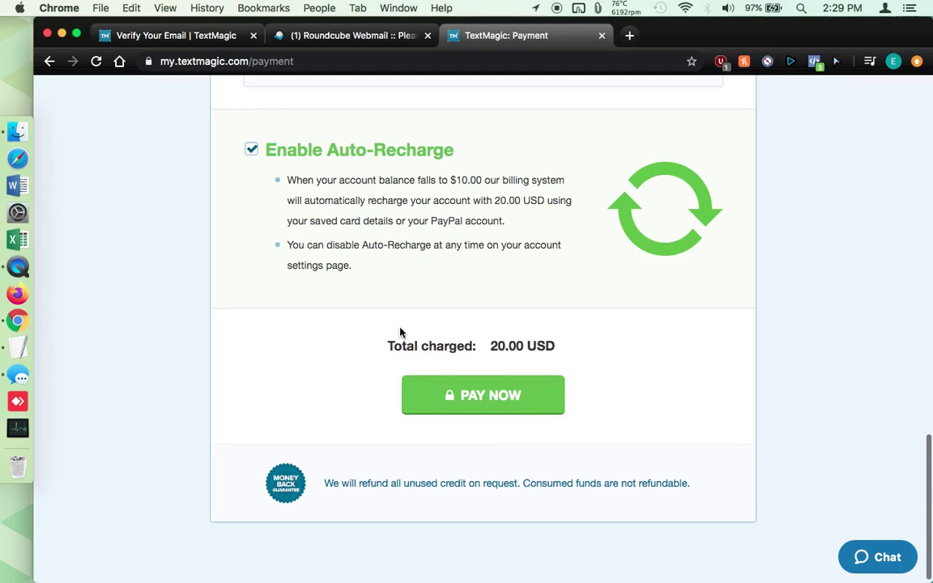
scroll(400, 332, down, 1)
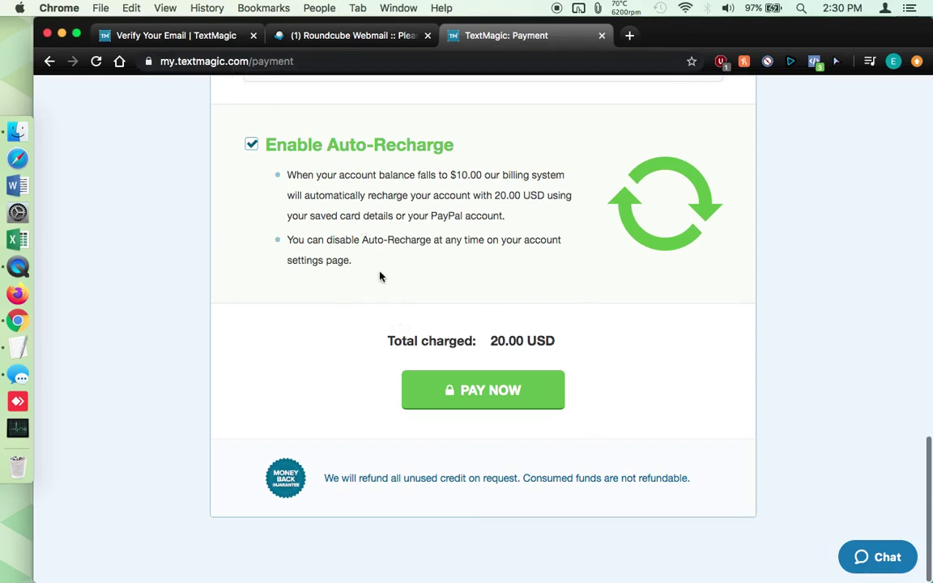
Load textmagic.com from the address bar and go to My Account's web app
scroll(380, 276, up, 10)
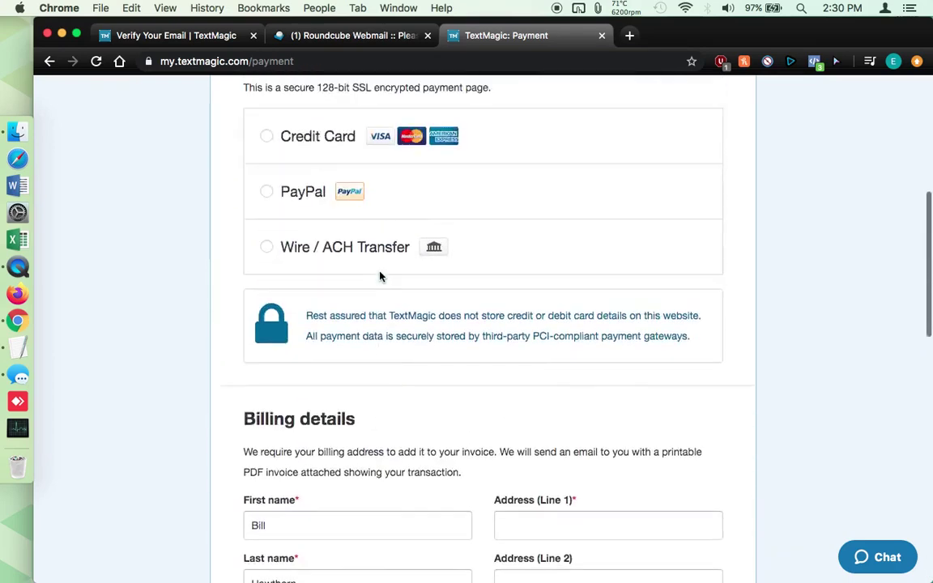
click(231, 62)
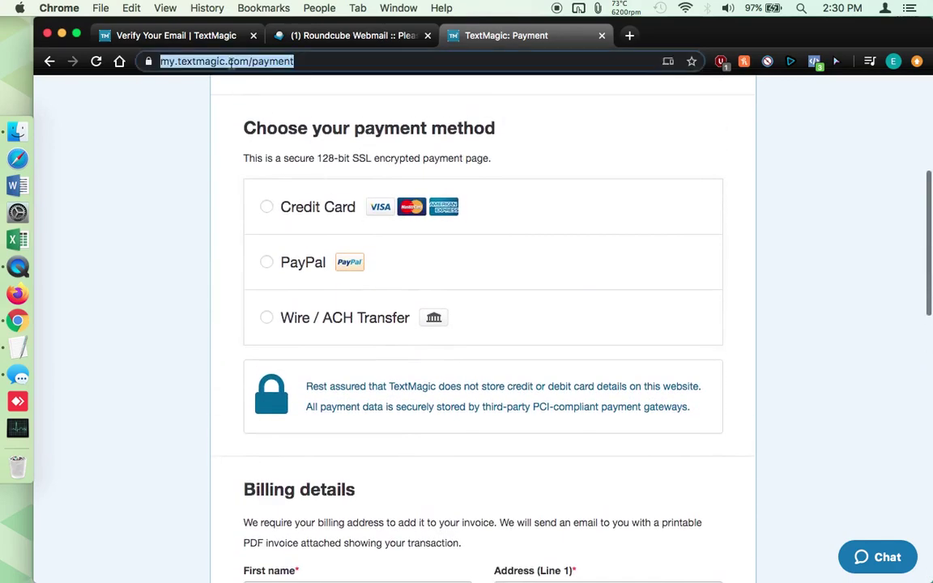
text(text)
key(Return)
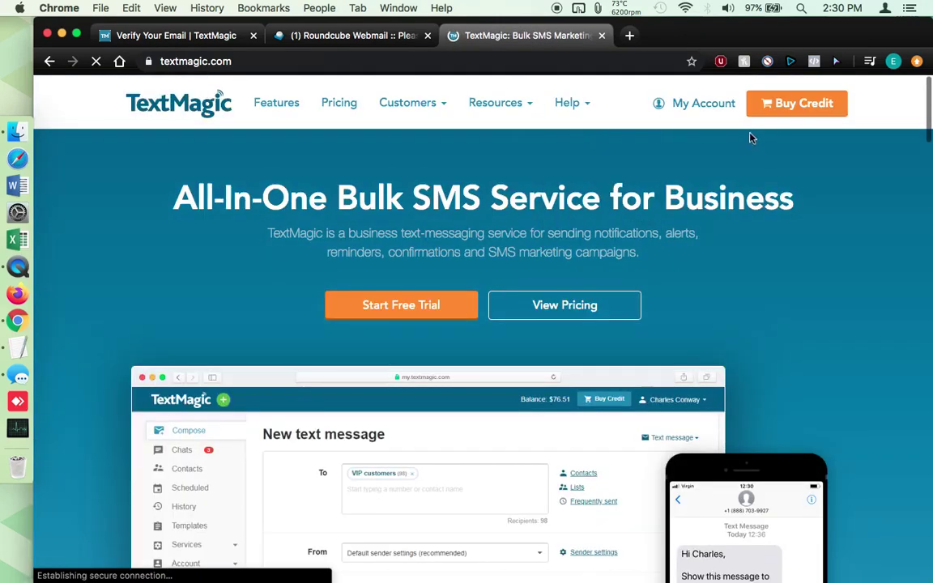
click(694, 106)
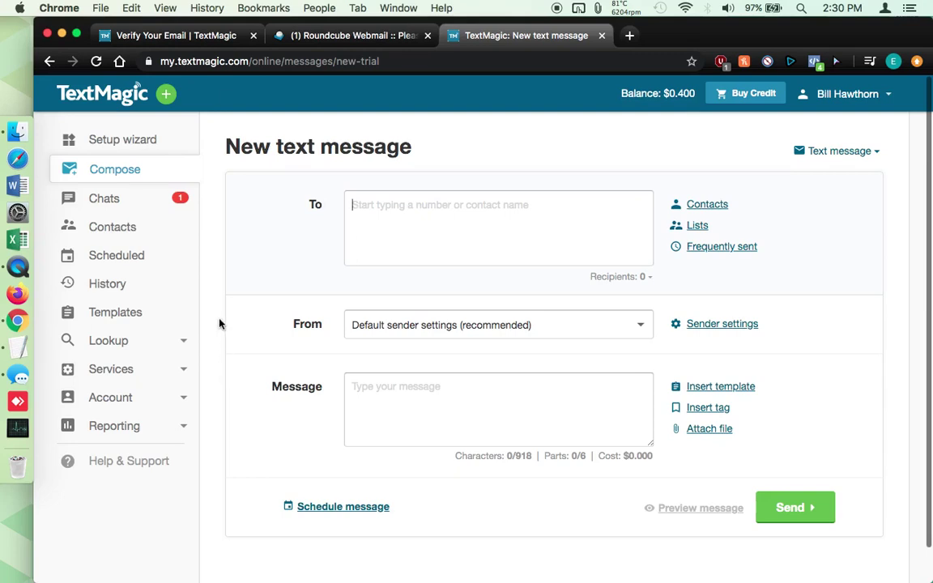
Open Account settings from the sidebar's Account section to show the Profile tab
click(145, 370)
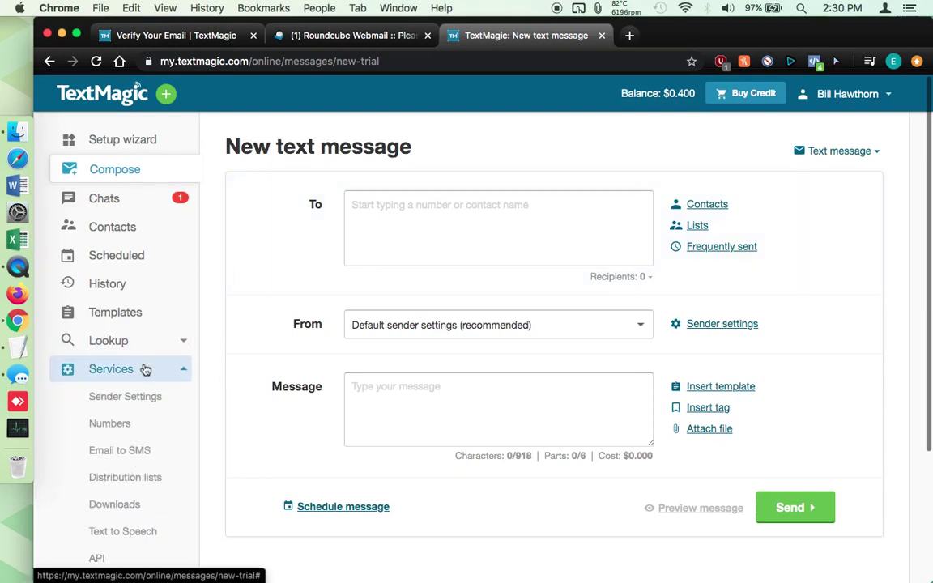
scroll(154, 397, down, 3)
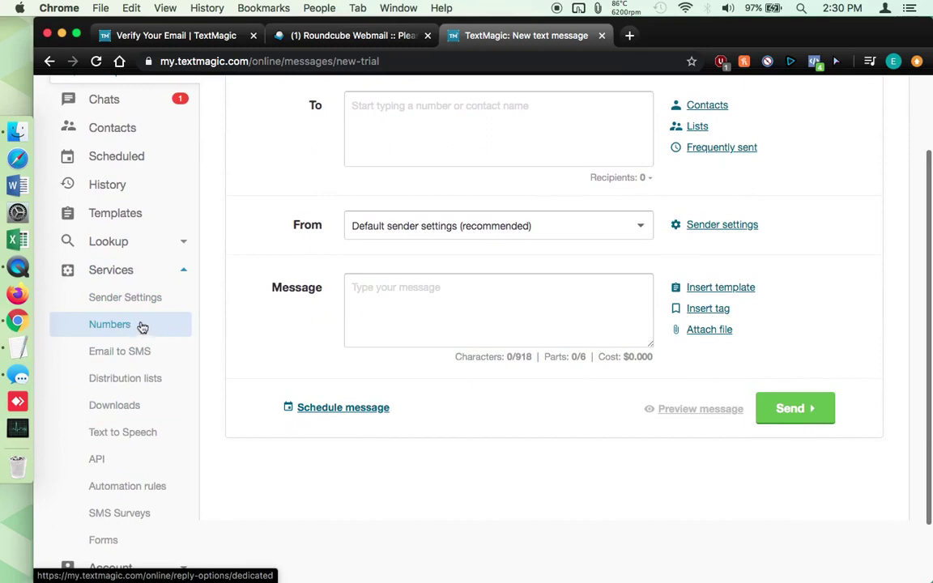
scroll(182, 328, down, 2)
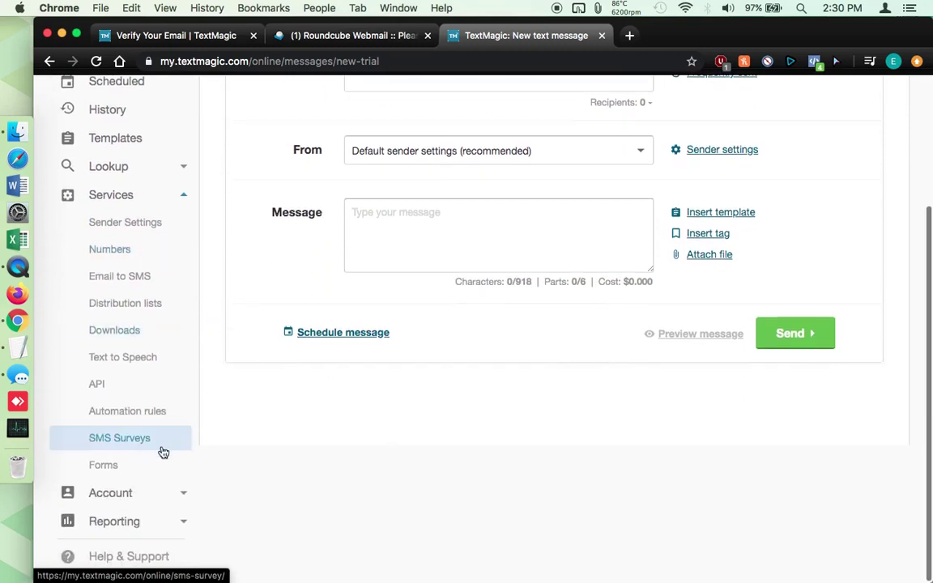
click(153, 492)
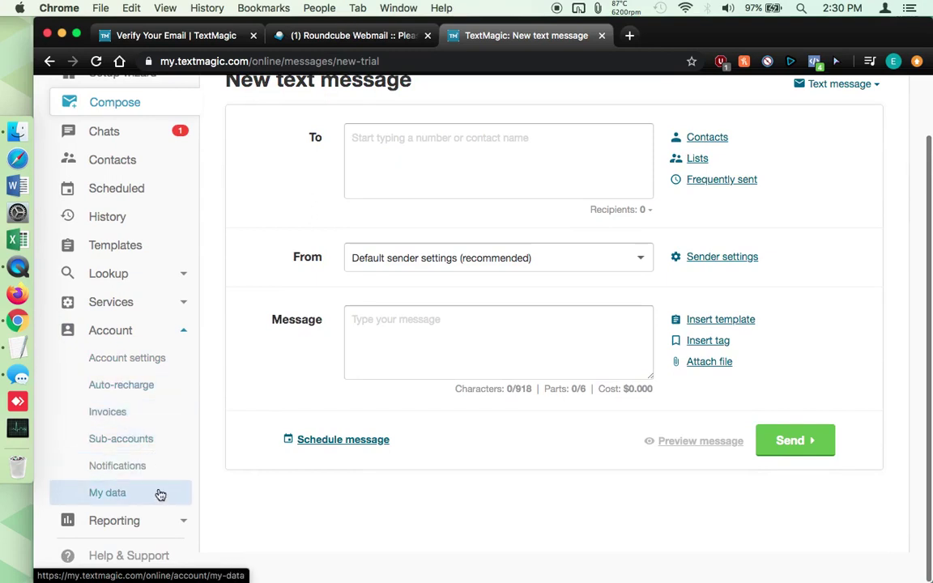
click(129, 363)
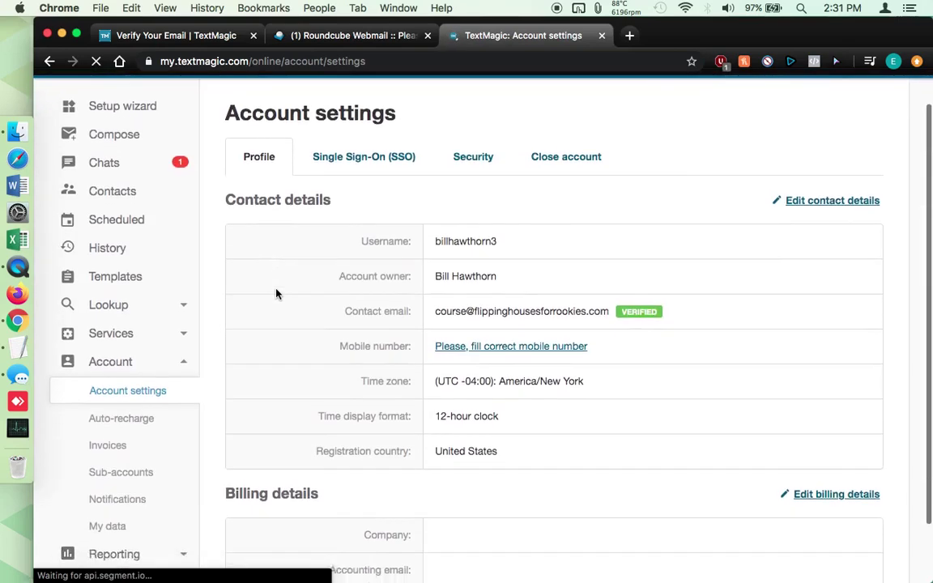
Expand the sidebar's Services section again, then collapse it
click(133, 374)
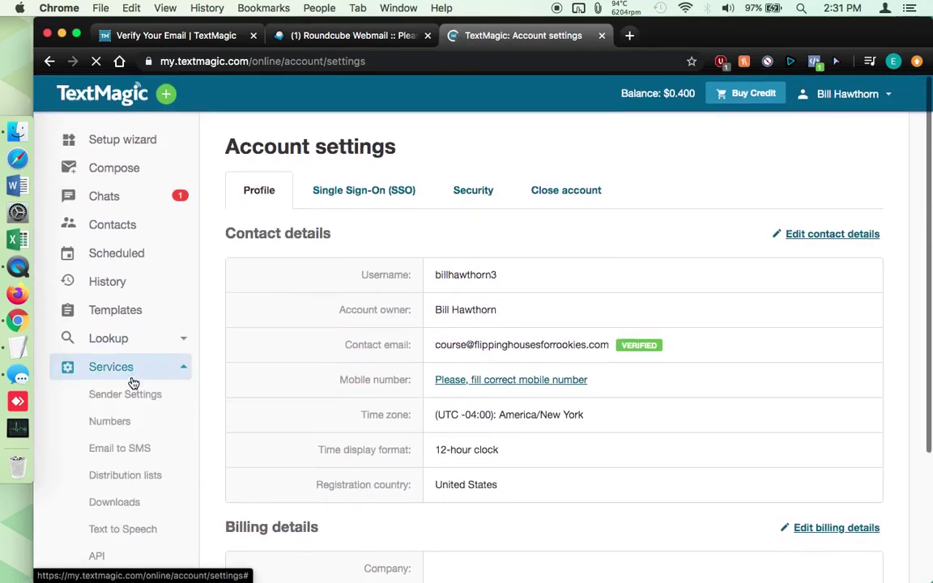
scroll(143, 444, down, 2)
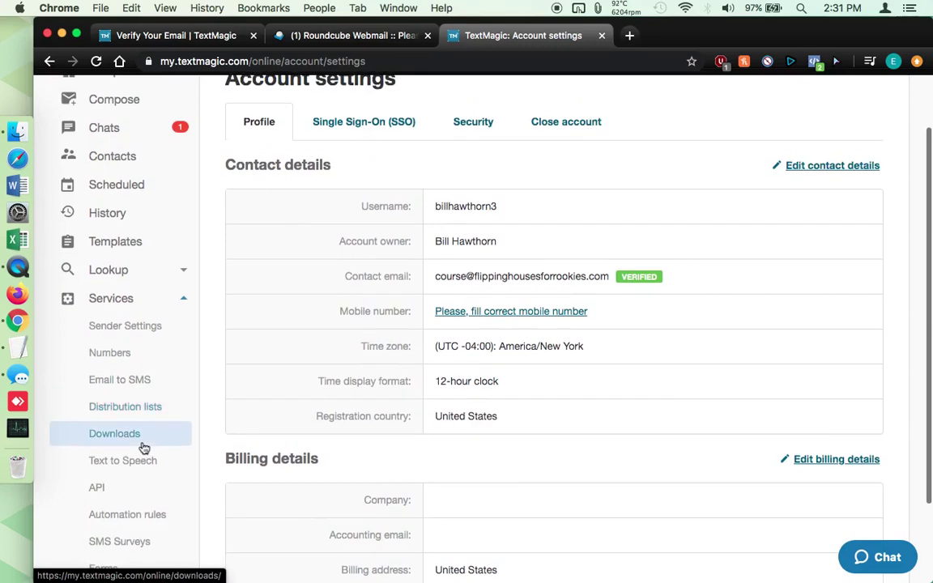
scroll(142, 448, down, 3)
scroll(142, 448, up, 5)
click(98, 367)
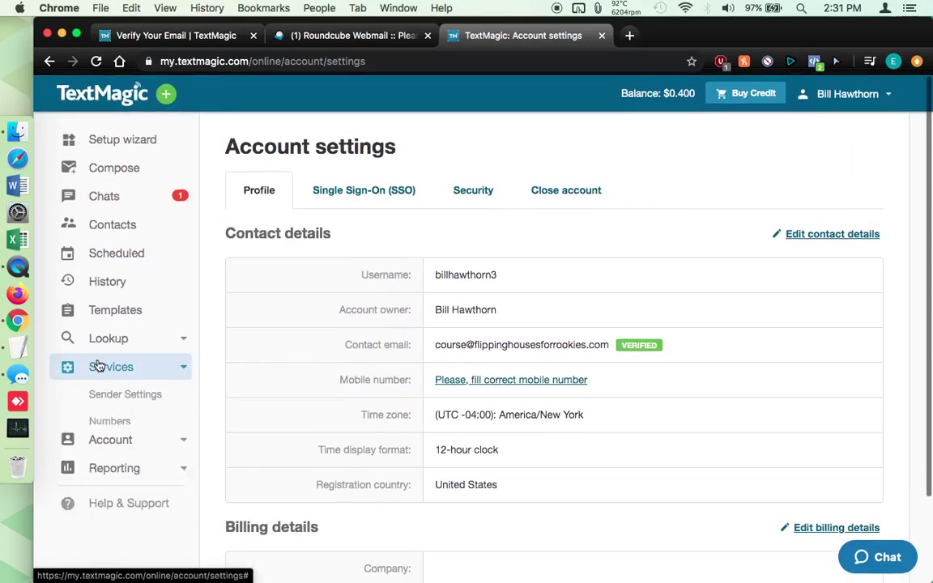